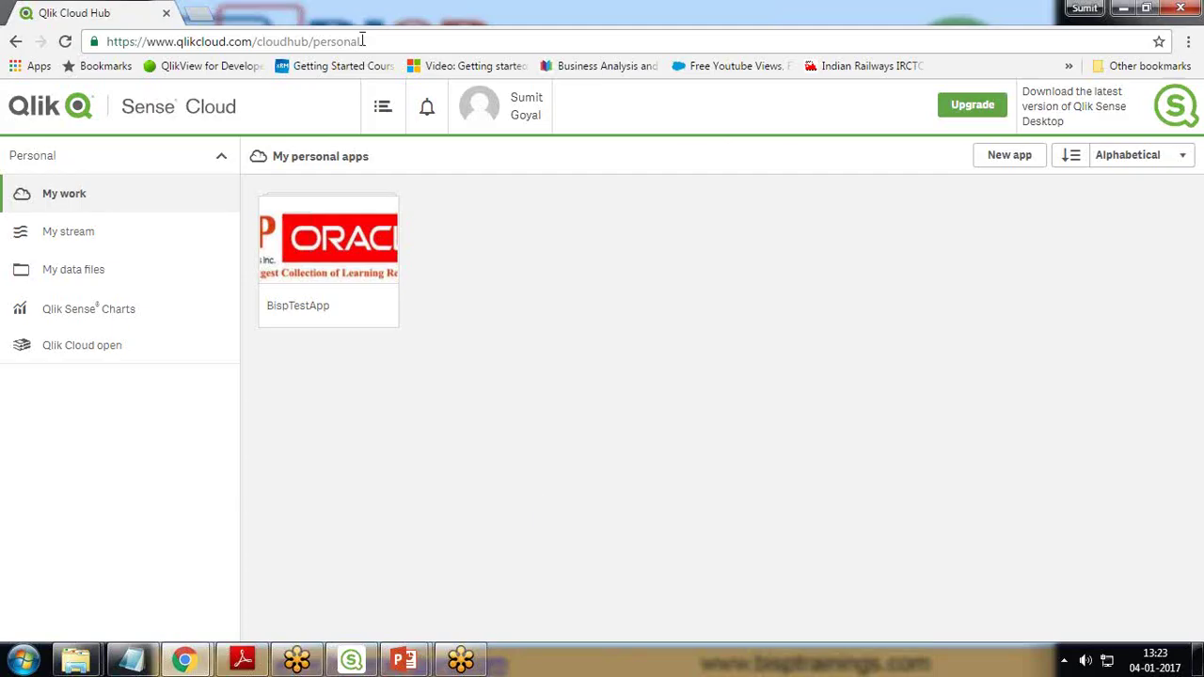
Step: Sign in through the Qlik ID page and close the old Qlik Cloud Hub tab
drag(367, 42, 104, 42)
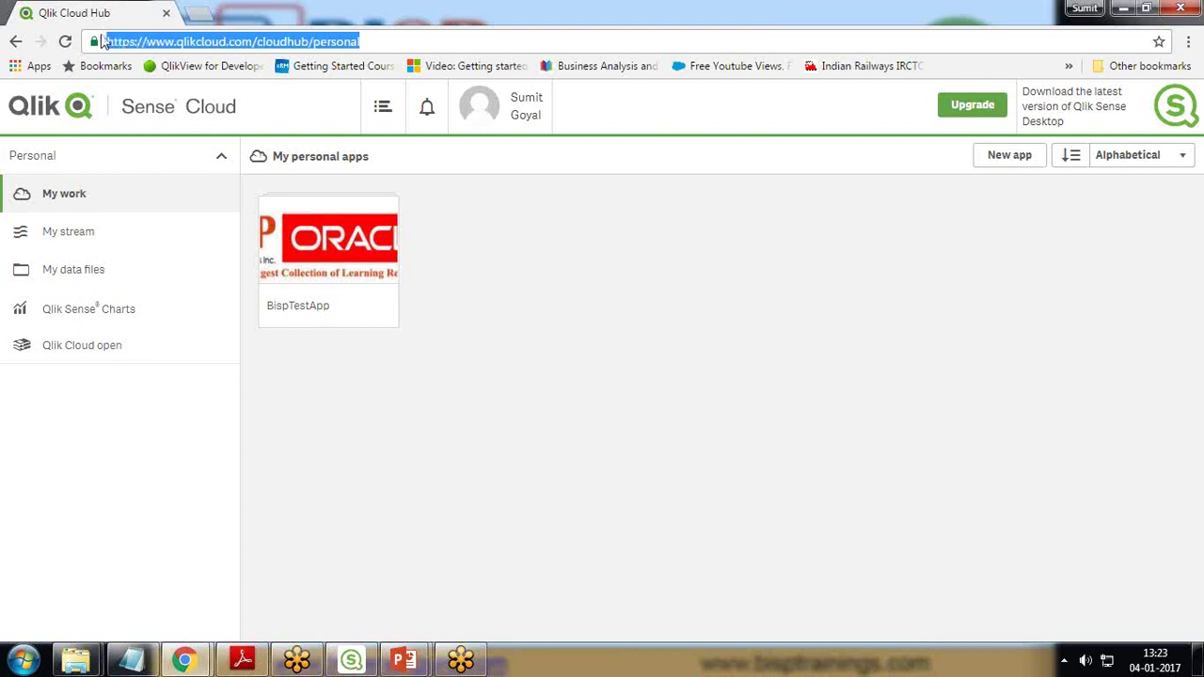
click(1176, 44)
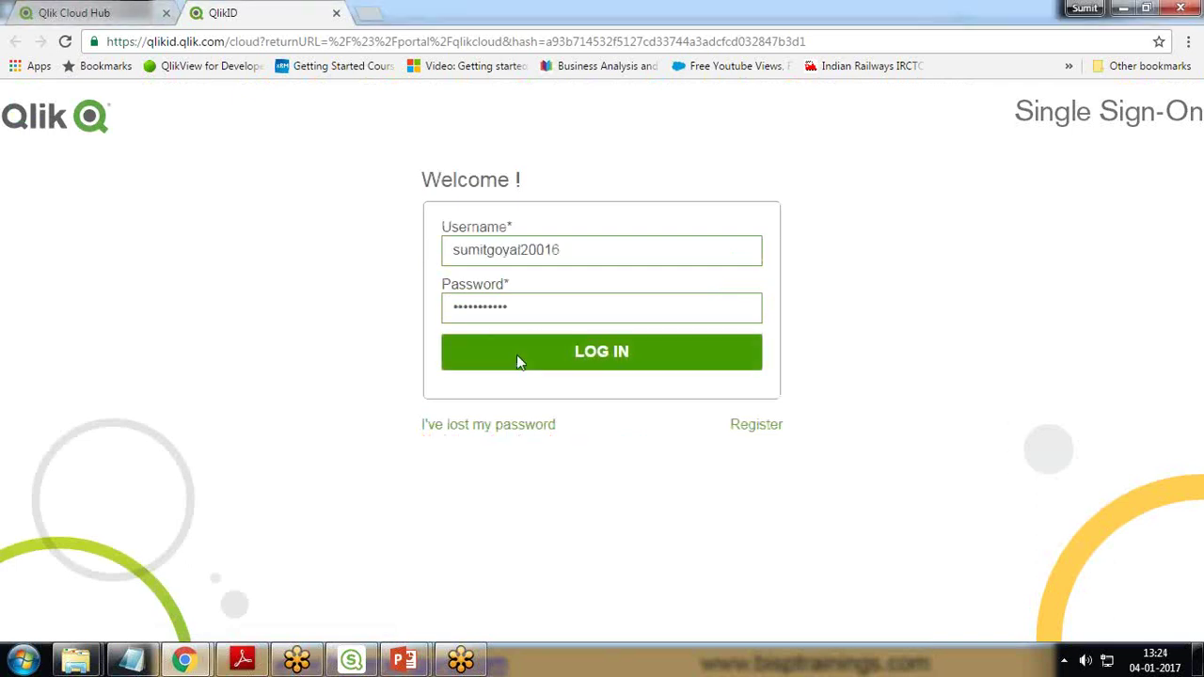
click(516, 354)
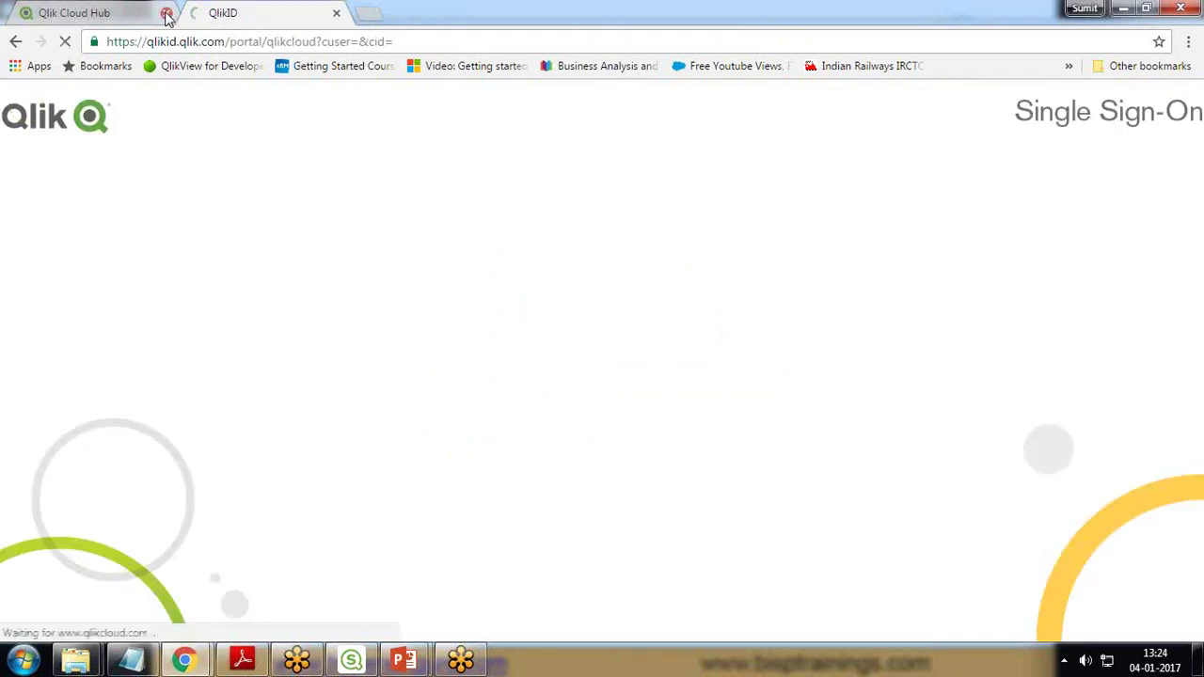
click(166, 15)
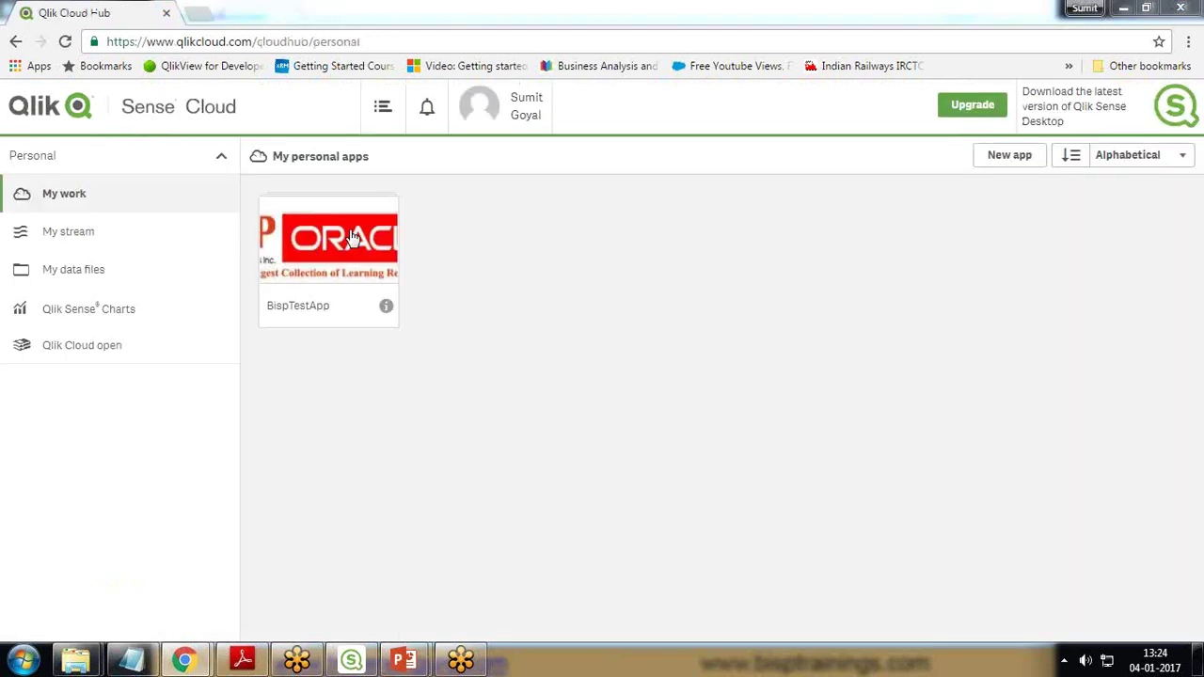
Step: Open BispTestApp from the hub and display its empty TestSheet
click(349, 236)
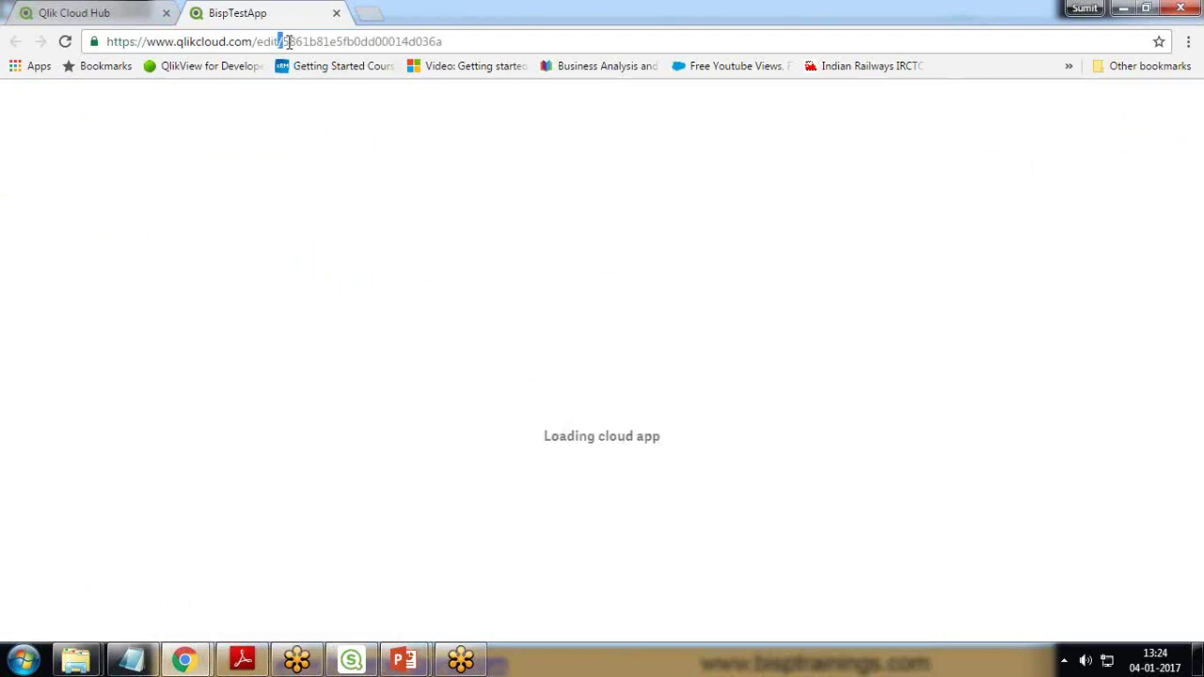
drag(279, 42, 316, 41)
drag(446, 42, 283, 42)
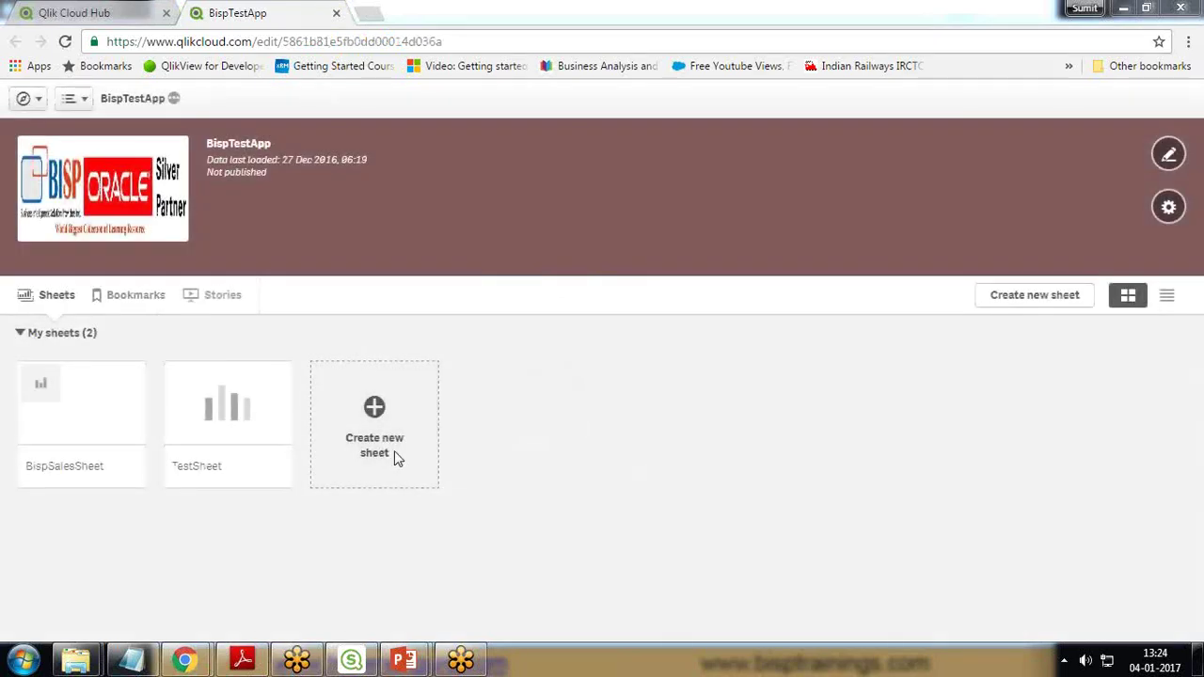
click(224, 417)
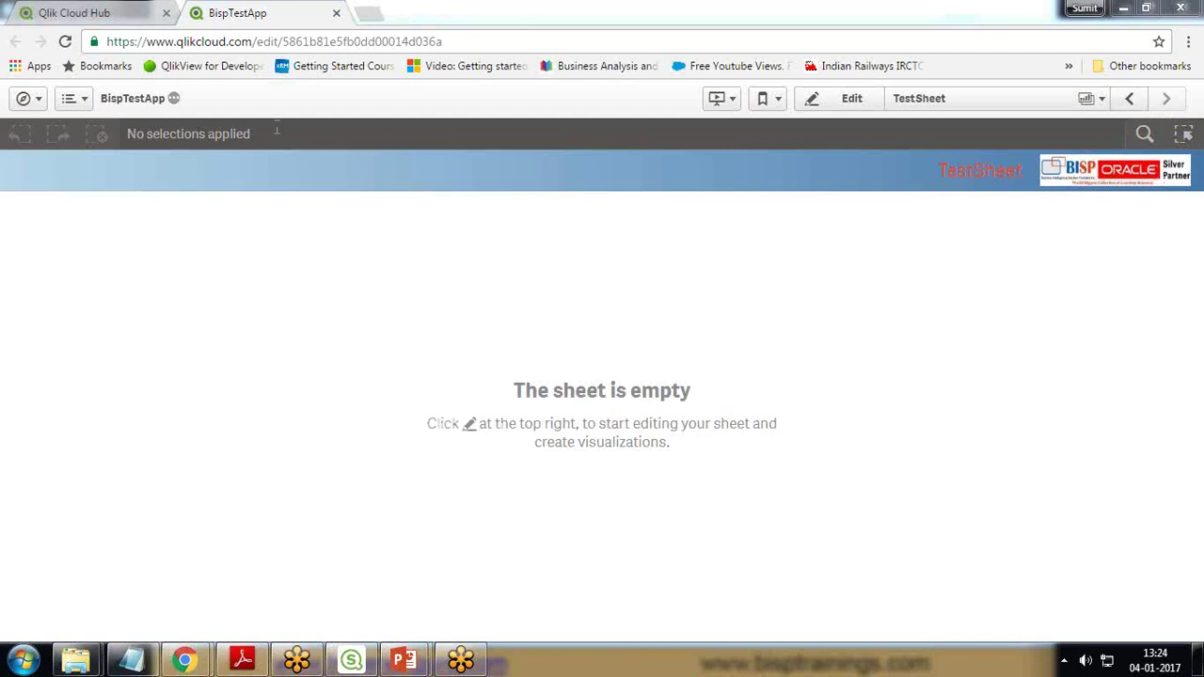
Step: Check the regional sales bars on BispSalesSheet, then close the BispTestApp tab
click(27, 98)
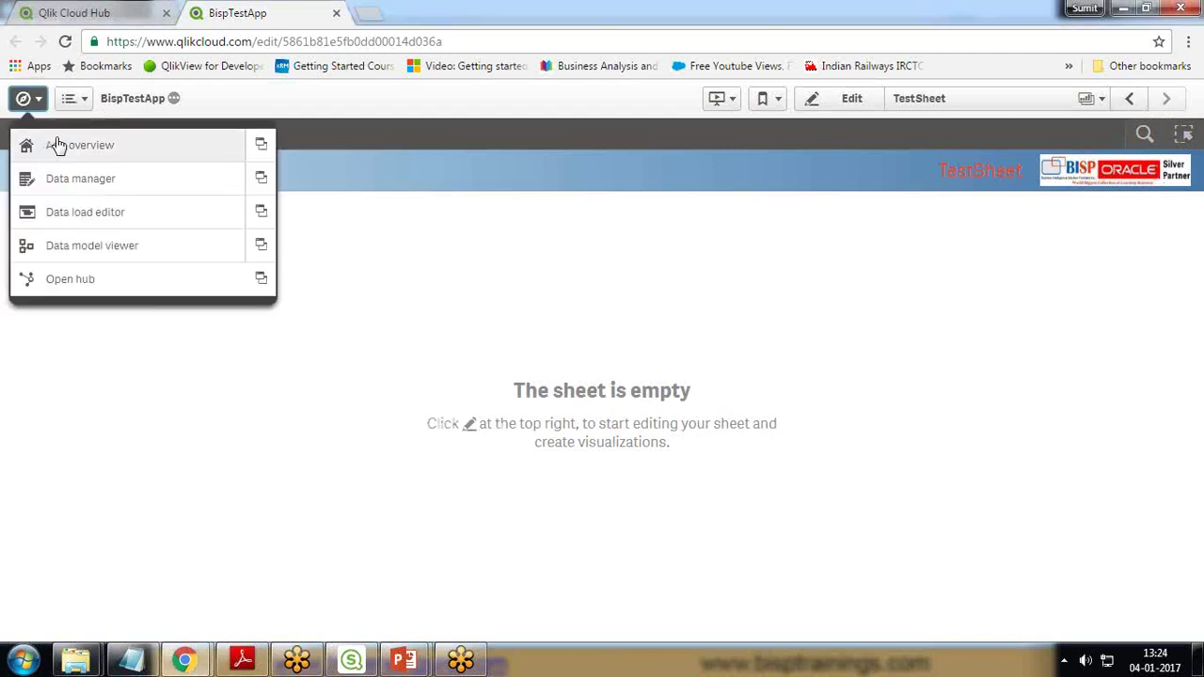
click(60, 143)
click(75, 404)
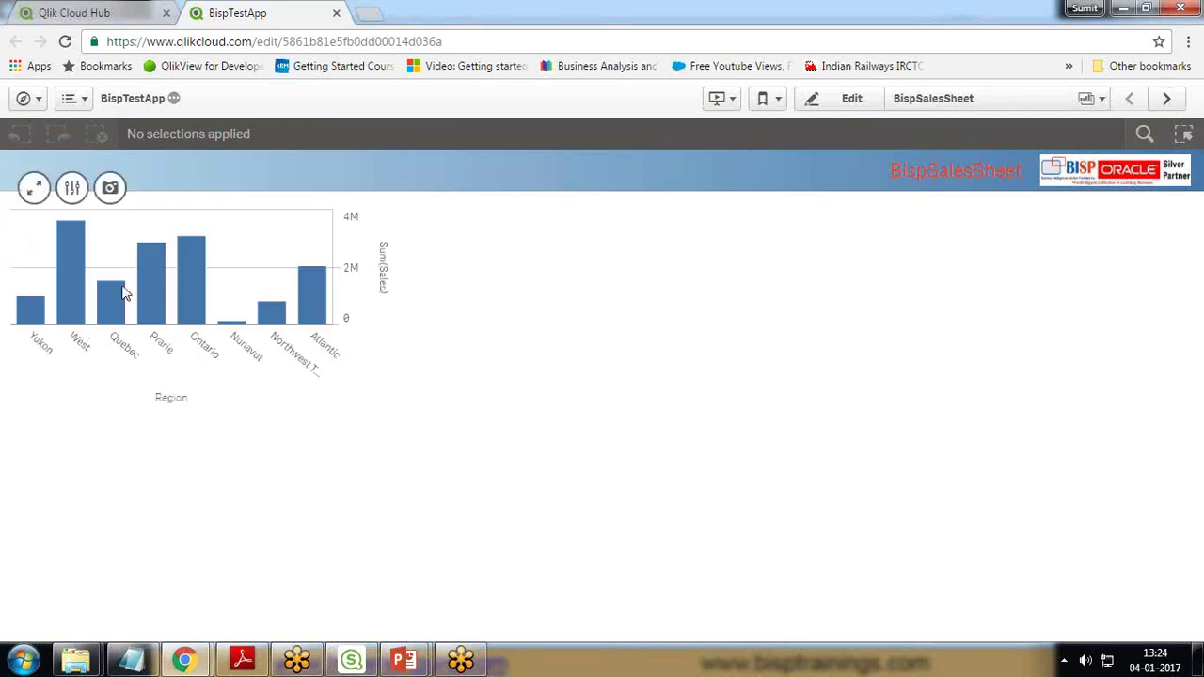
mouse_move(209, 288)
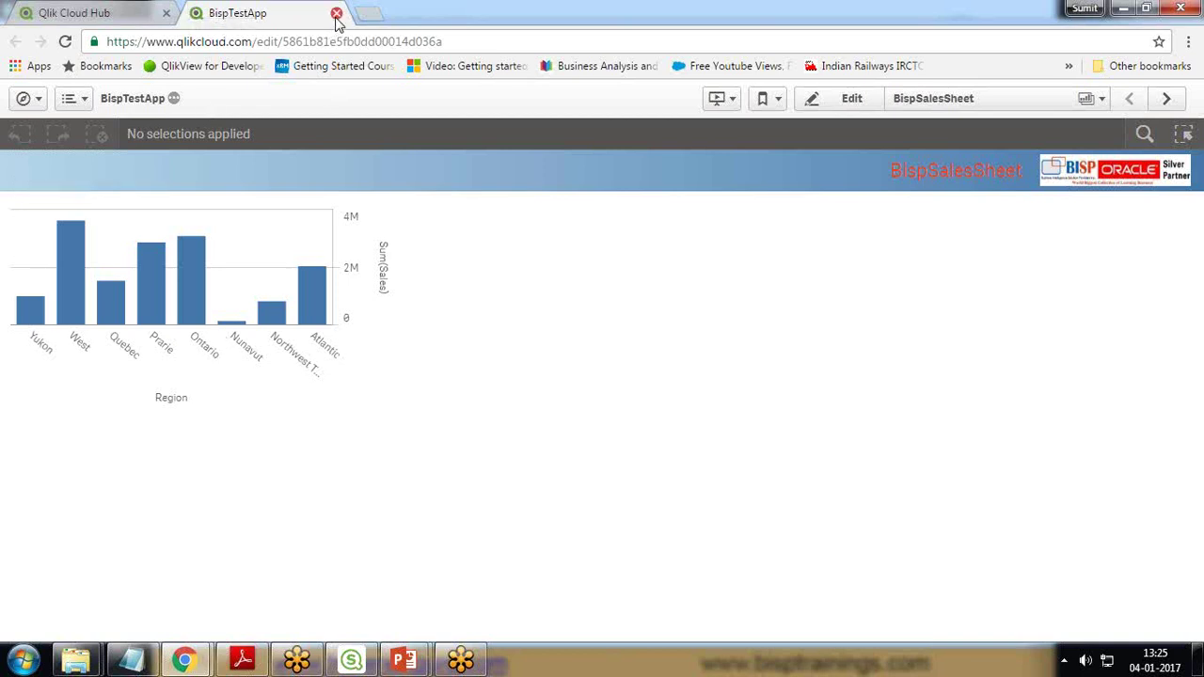
click(337, 14)
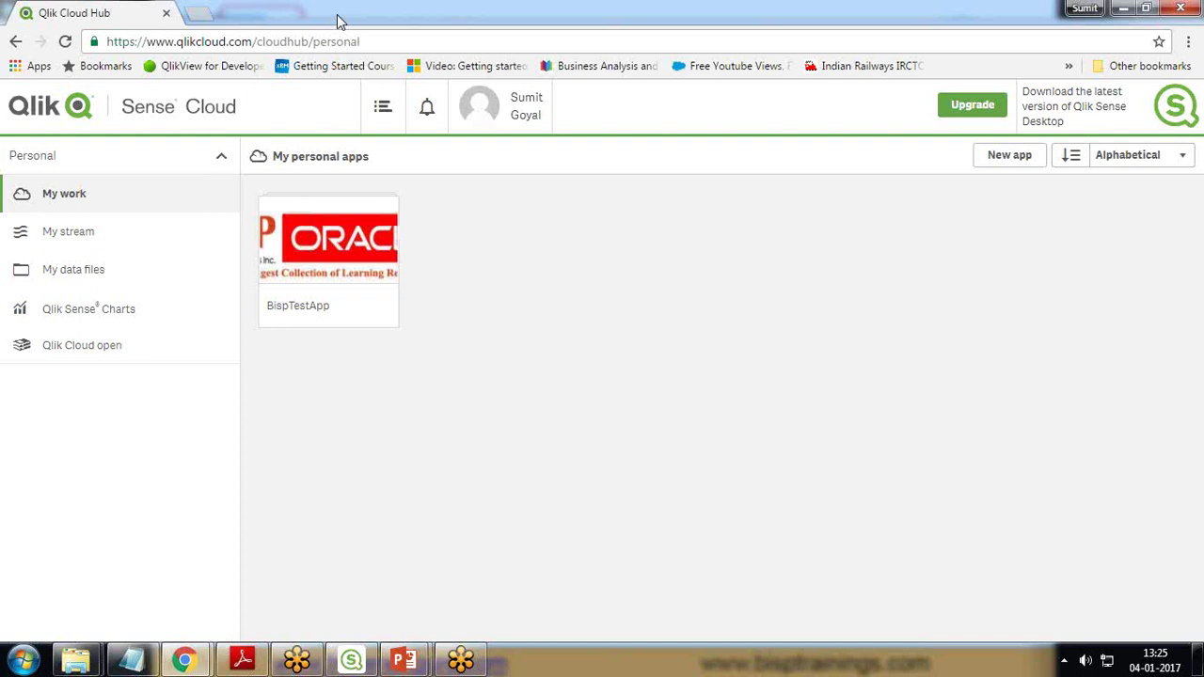
Step: Download BispTestApp from its tile menu and save BispTestApp.qvf to the Desktop
right_click(311, 265)
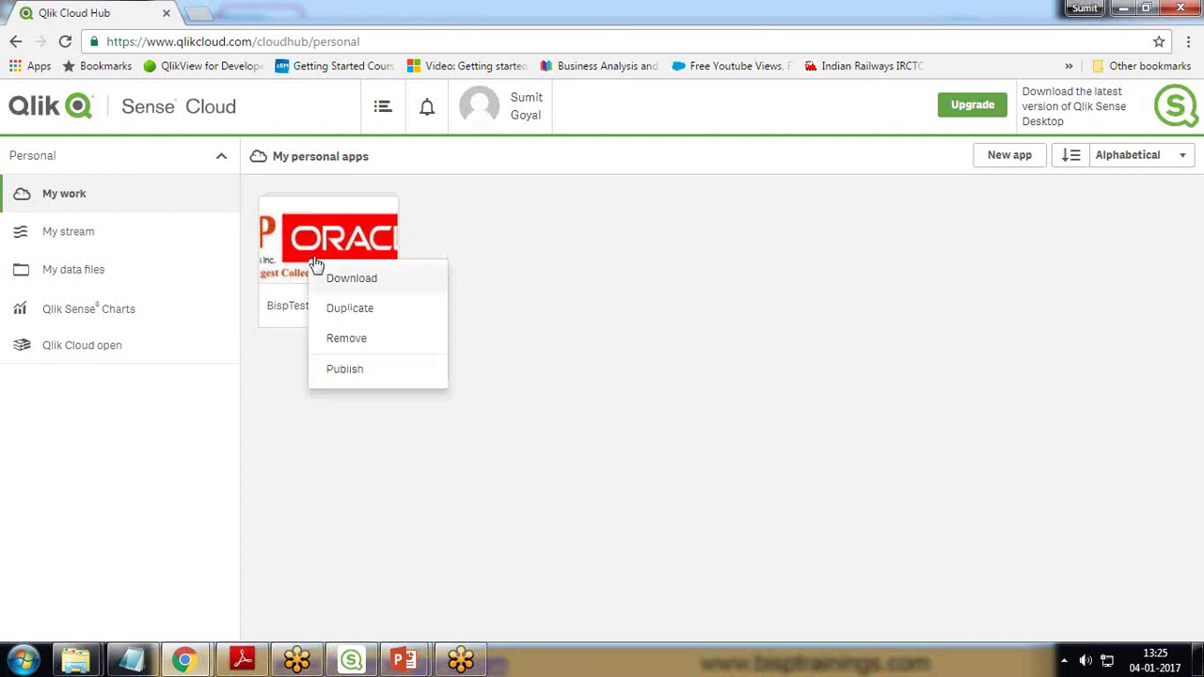
click(357, 285)
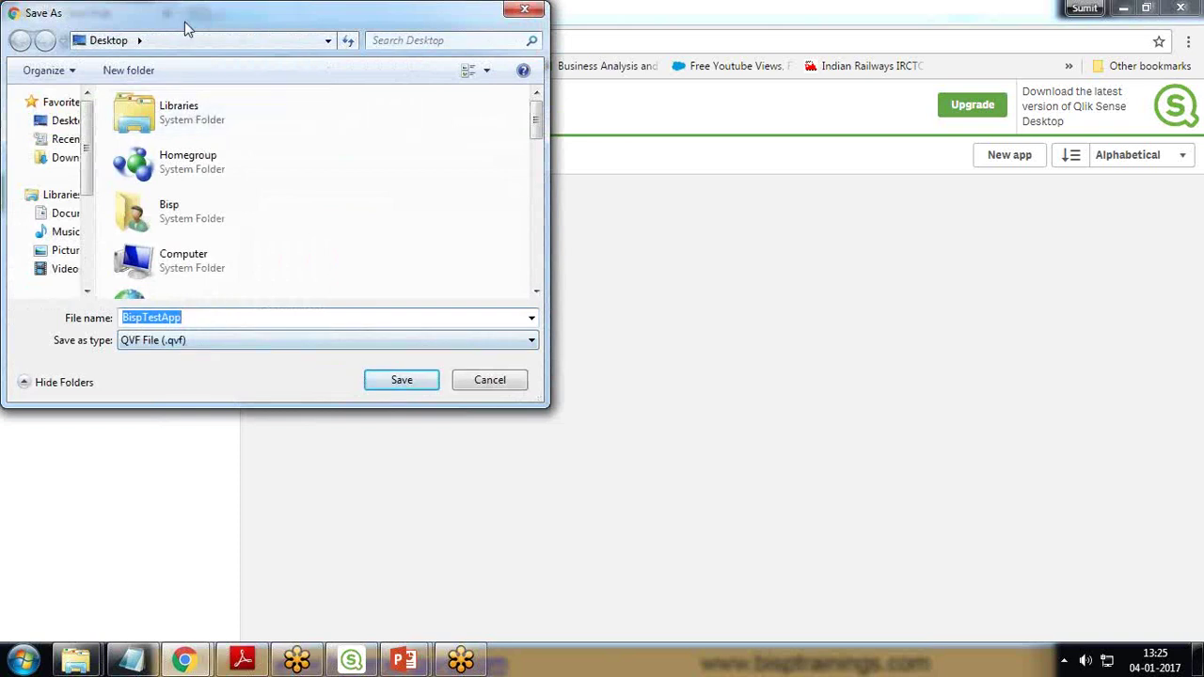
drag(208, 31, 478, 171)
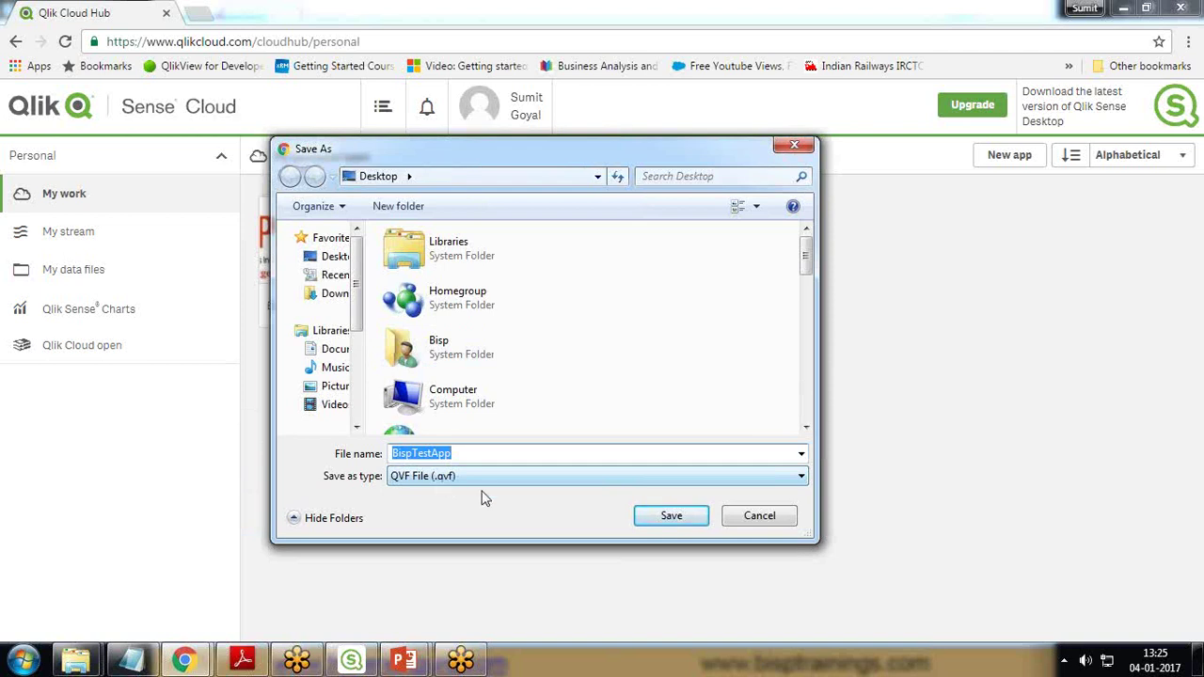
click(690, 519)
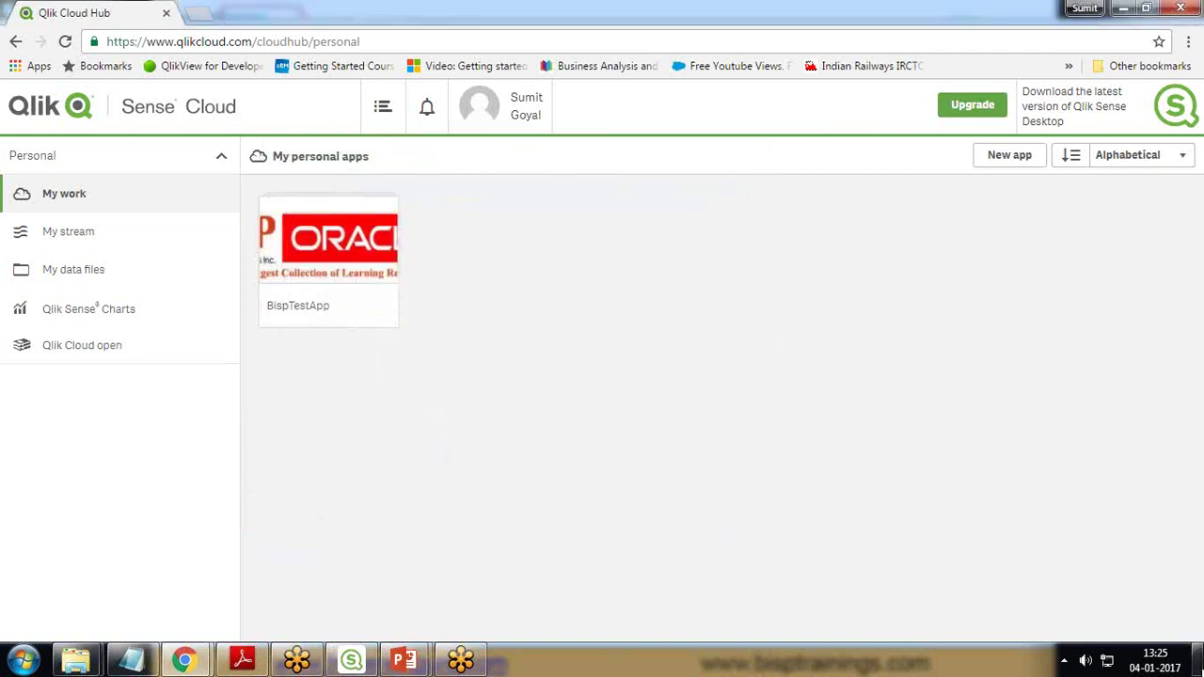
Step: Drag BispTestApp.qvf from the Desktop into Qlik Sense Desktop to open it
click(1200, 659)
drag(249, 124, 542, 52)
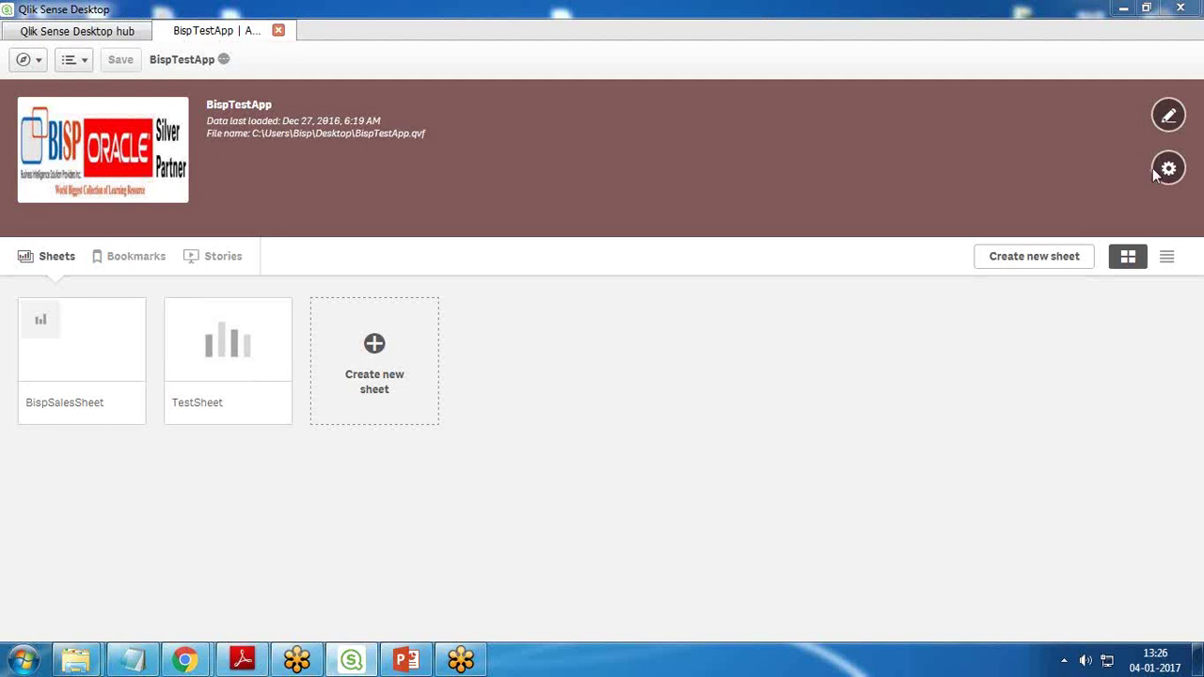
Step: Open the Data manager and preview the SalesTable data
click(75, 62)
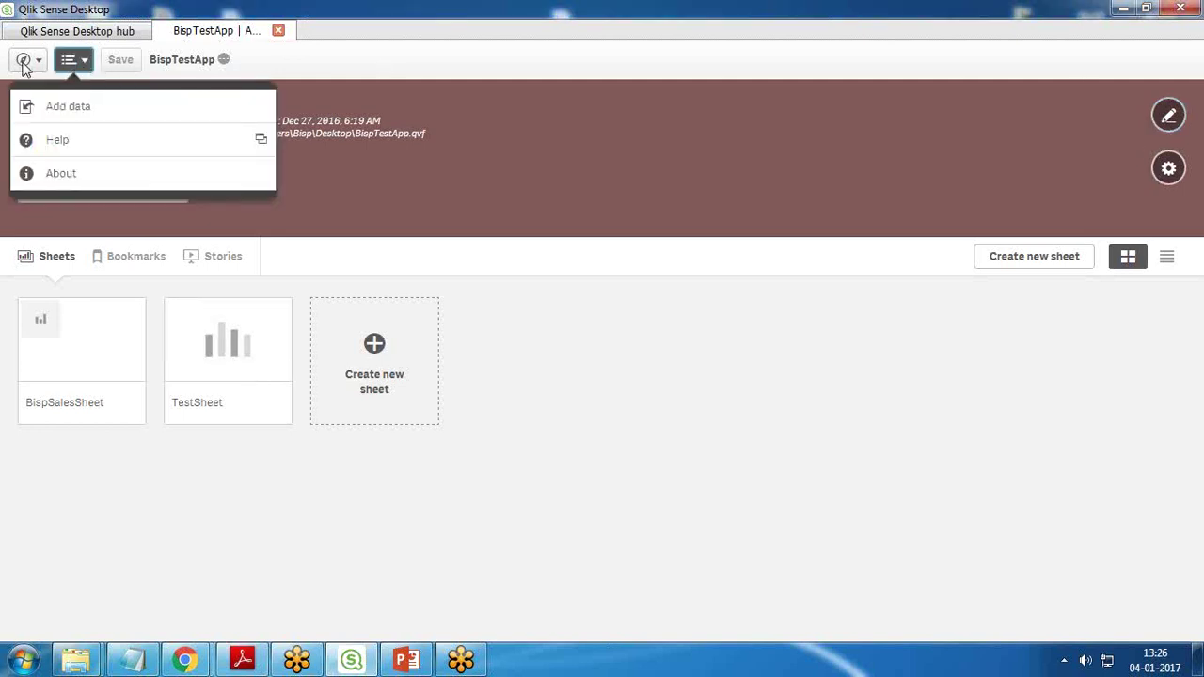
click(23, 62)
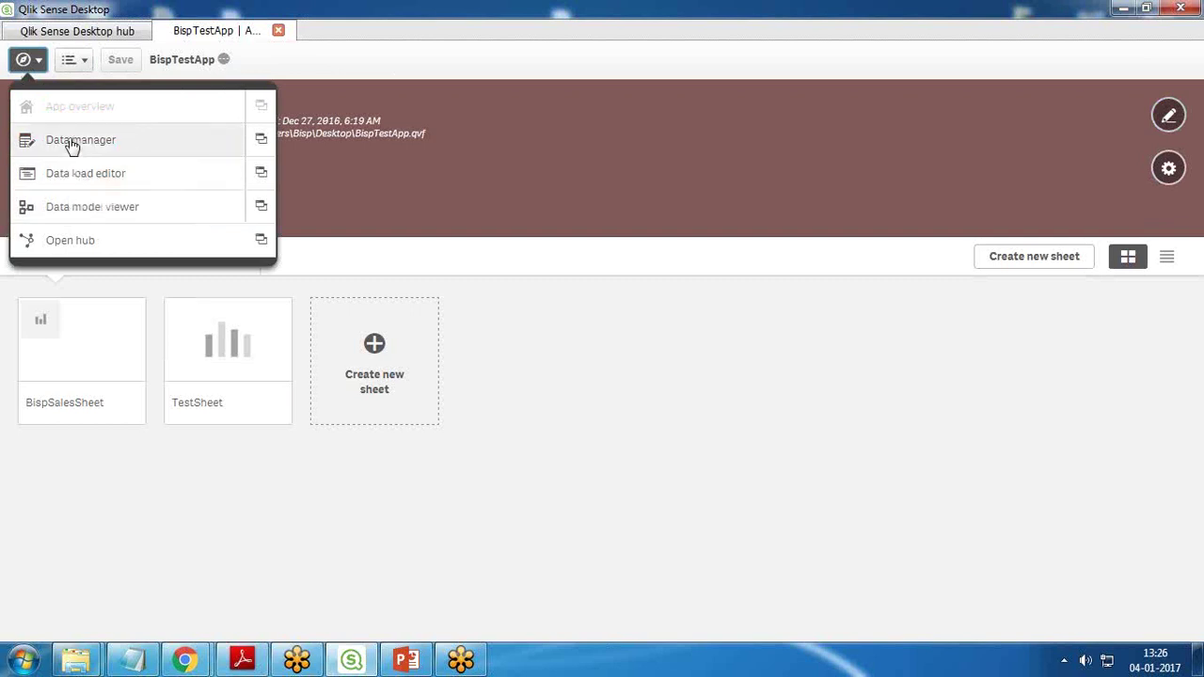
click(73, 143)
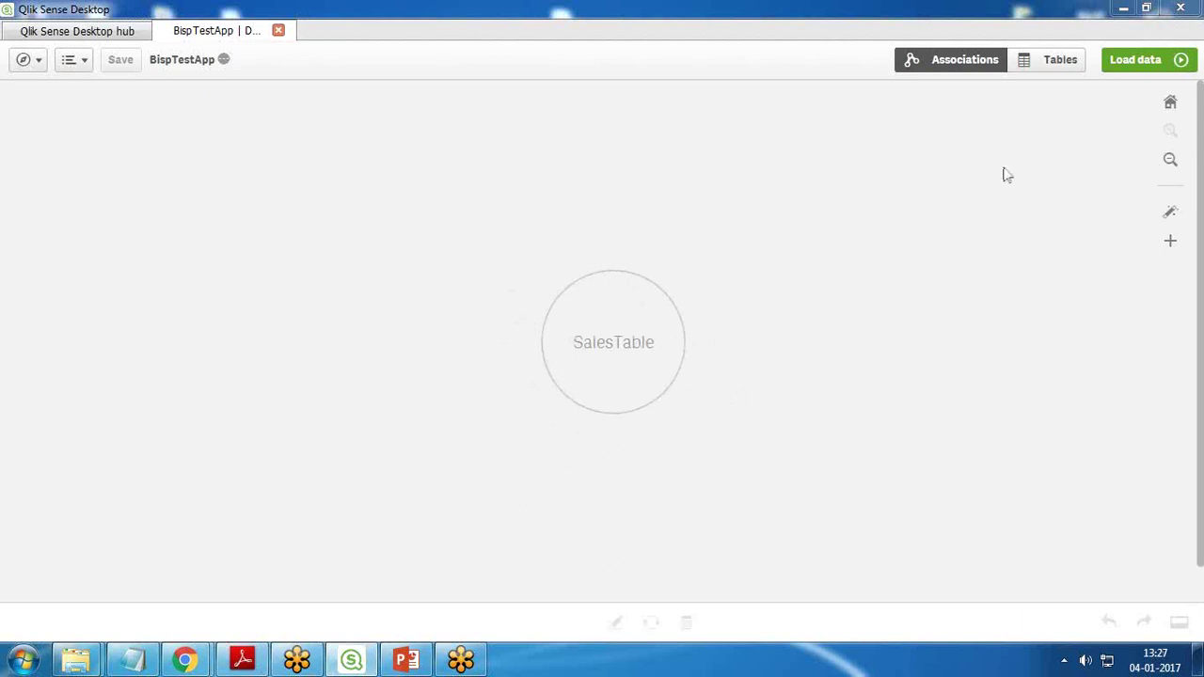
drag(613, 352, 481, 318)
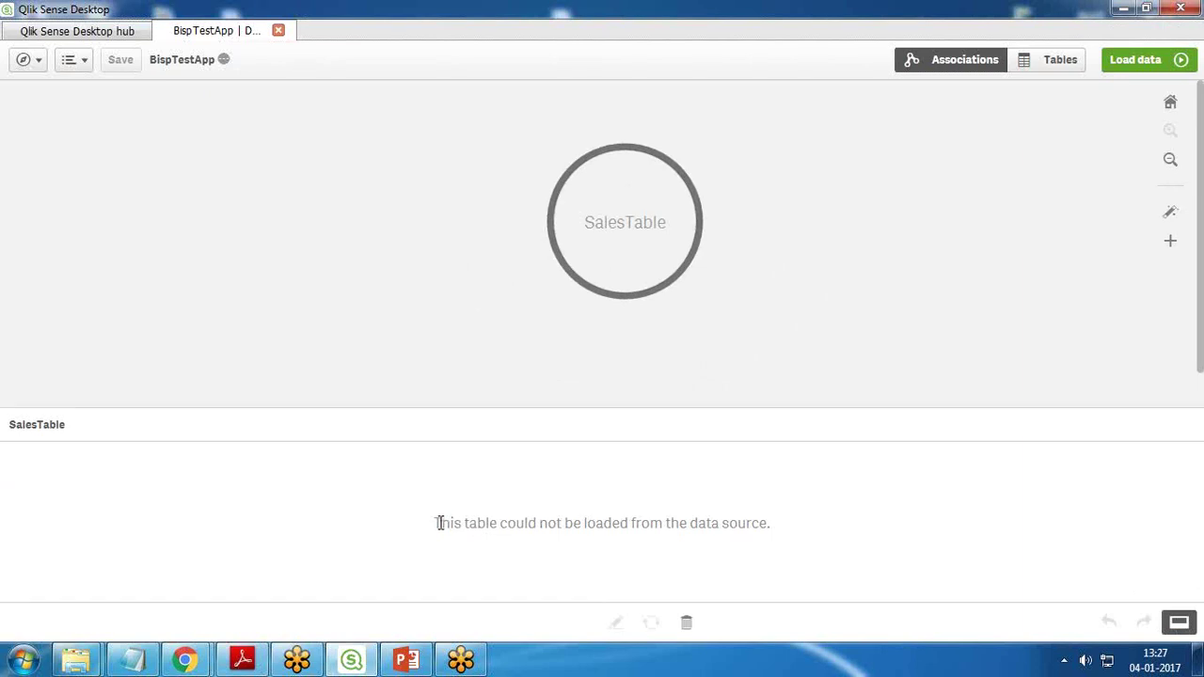
click(870, 188)
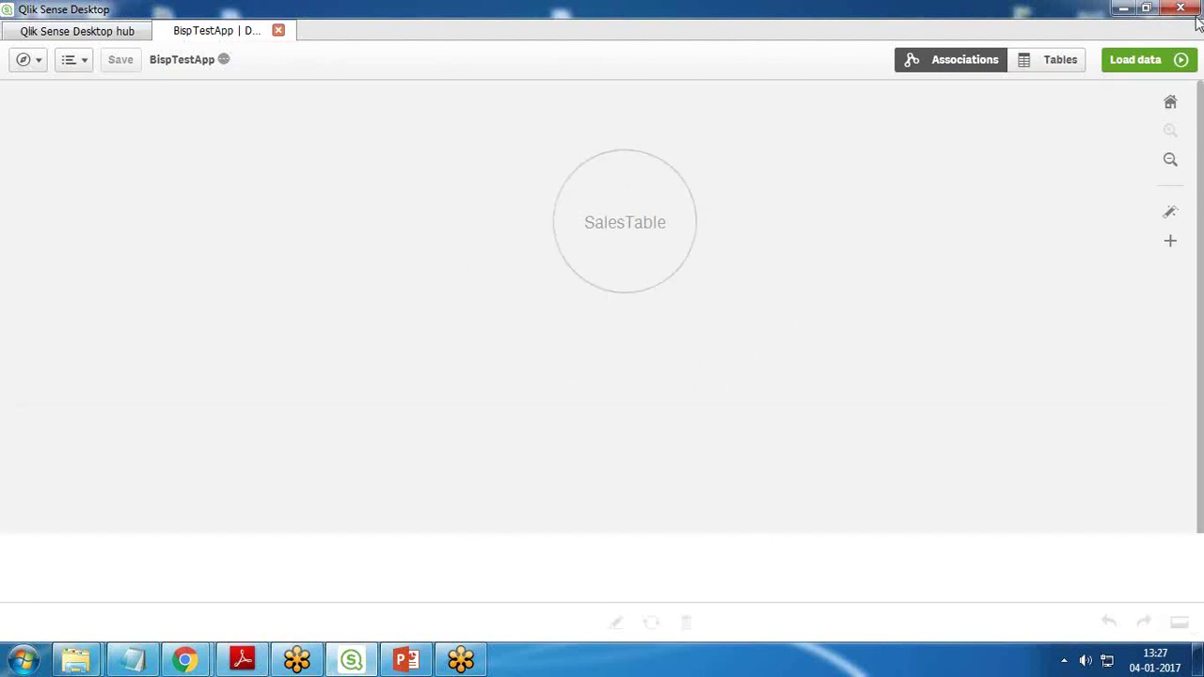
Step: Reload the app's data and close the Data load failed error
click(1138, 59)
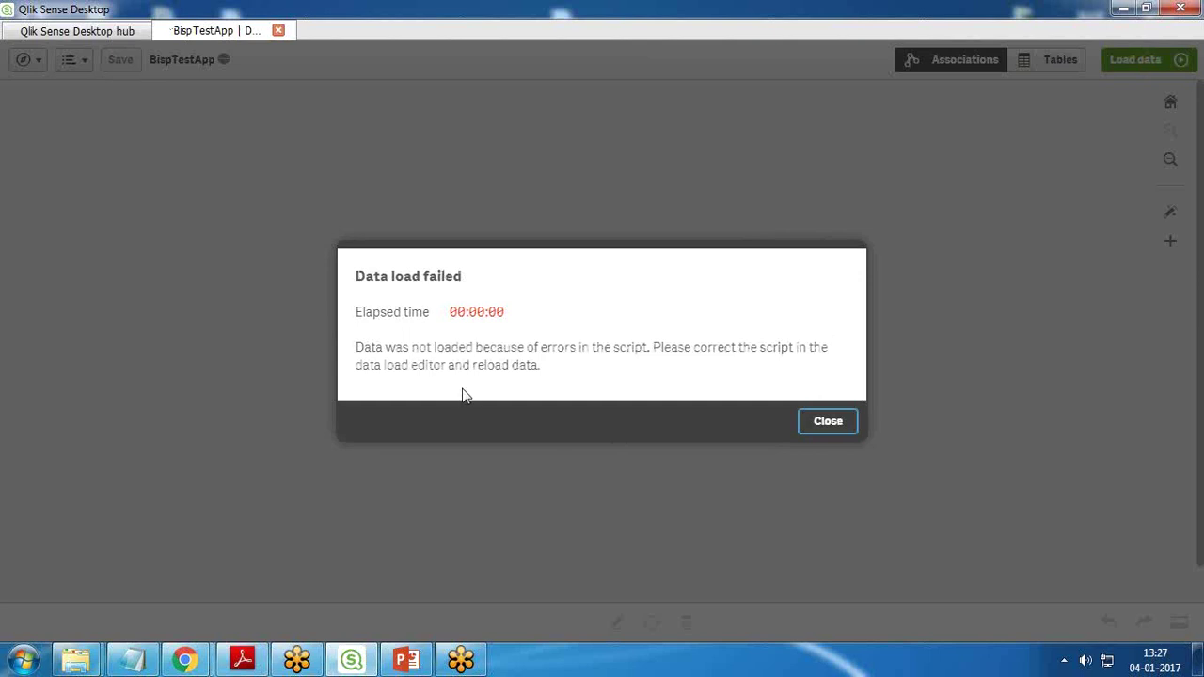
click(361, 347)
click(828, 423)
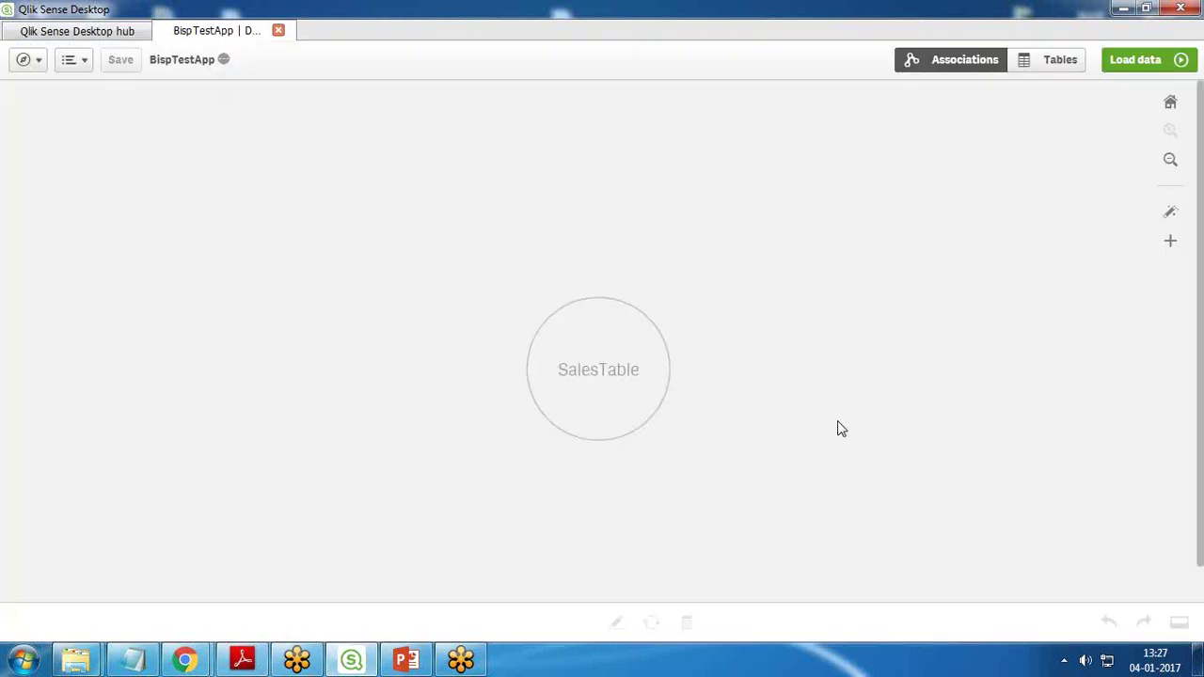
Step: Open the Data load editor and show the Auto-generated section's LOAD script
click(29, 59)
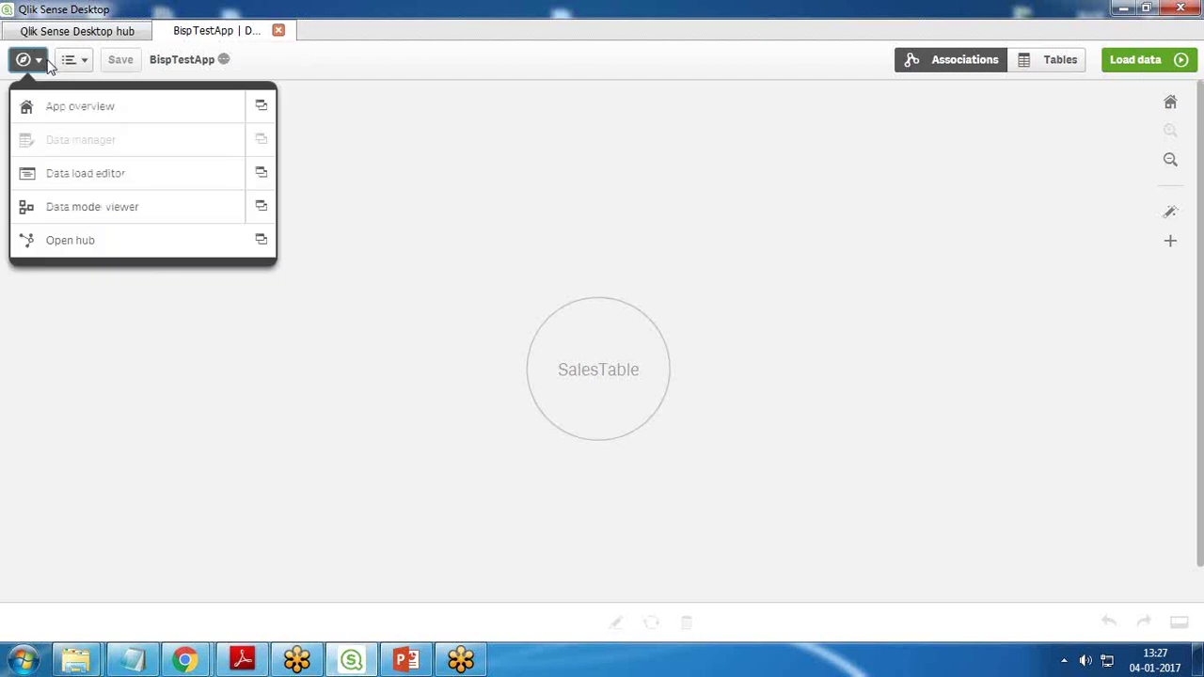
click(65, 176)
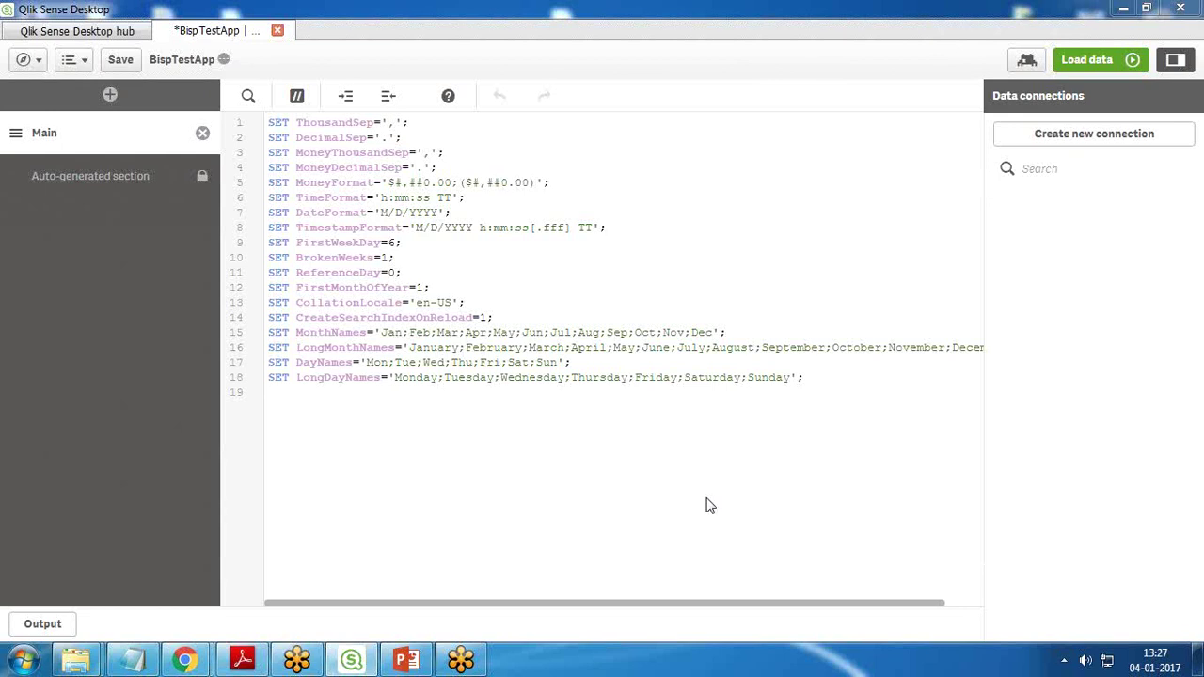
click(60, 180)
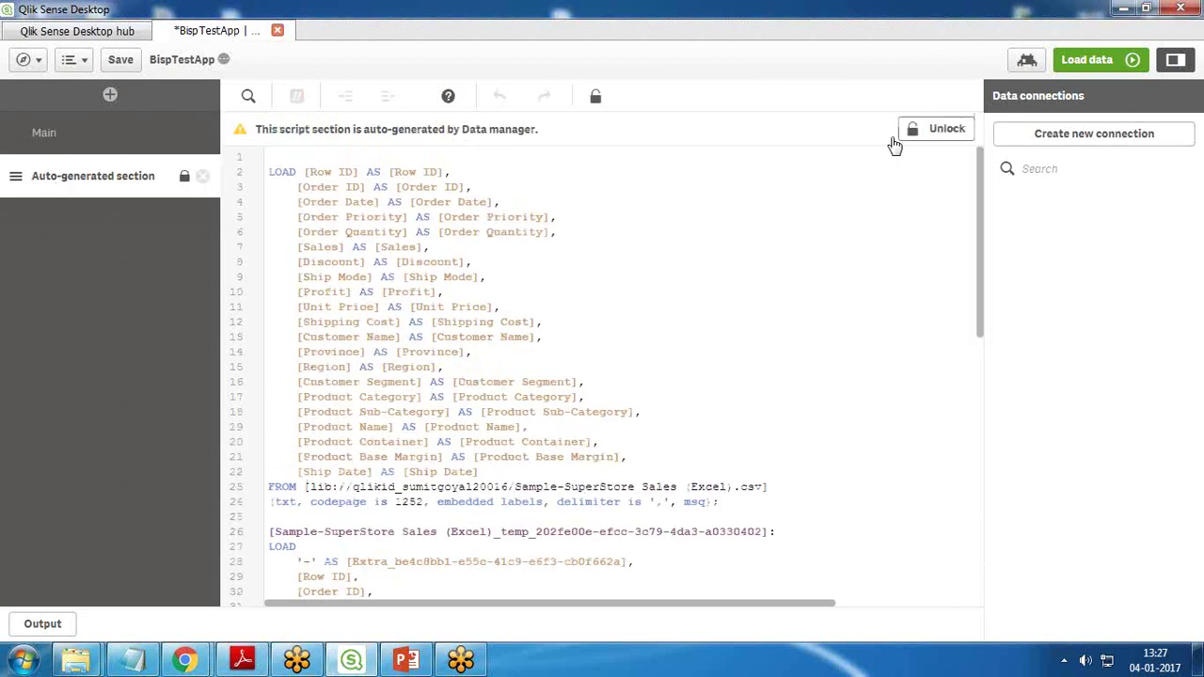
Step: Unlock the auto-generated script and run a reload, which fails with 'Data has not been loaded'
click(941, 132)
click(869, 247)
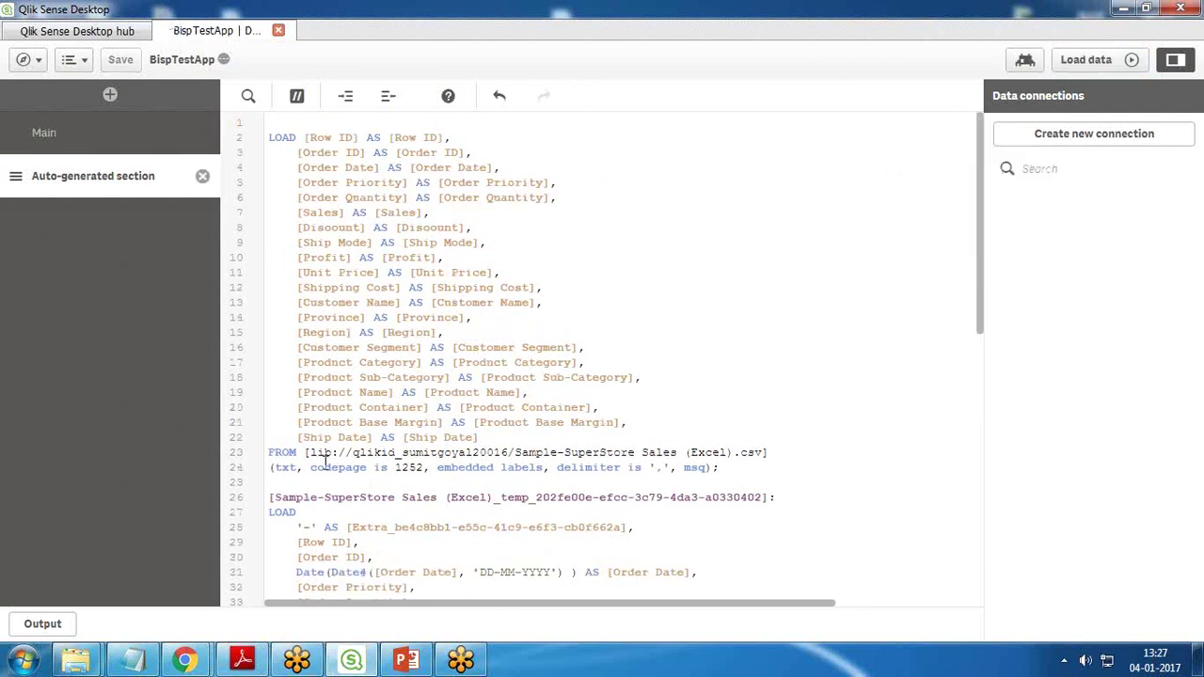
drag(309, 453, 764, 452)
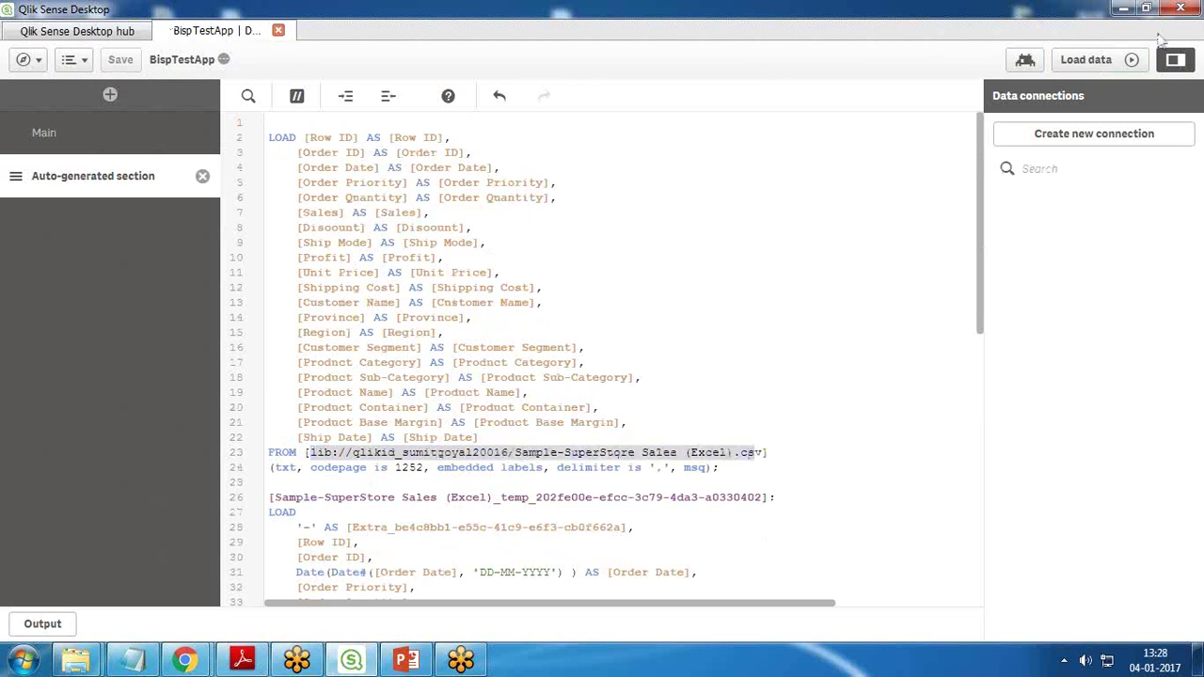
click(1088, 60)
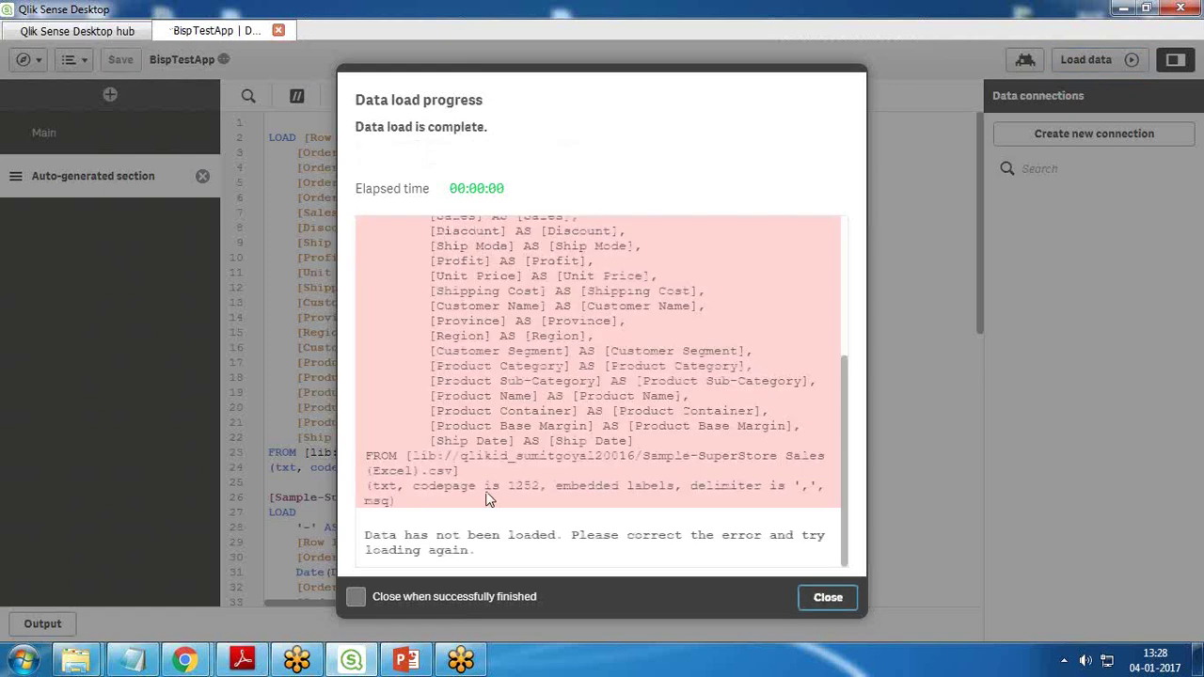
drag(386, 535, 557, 536)
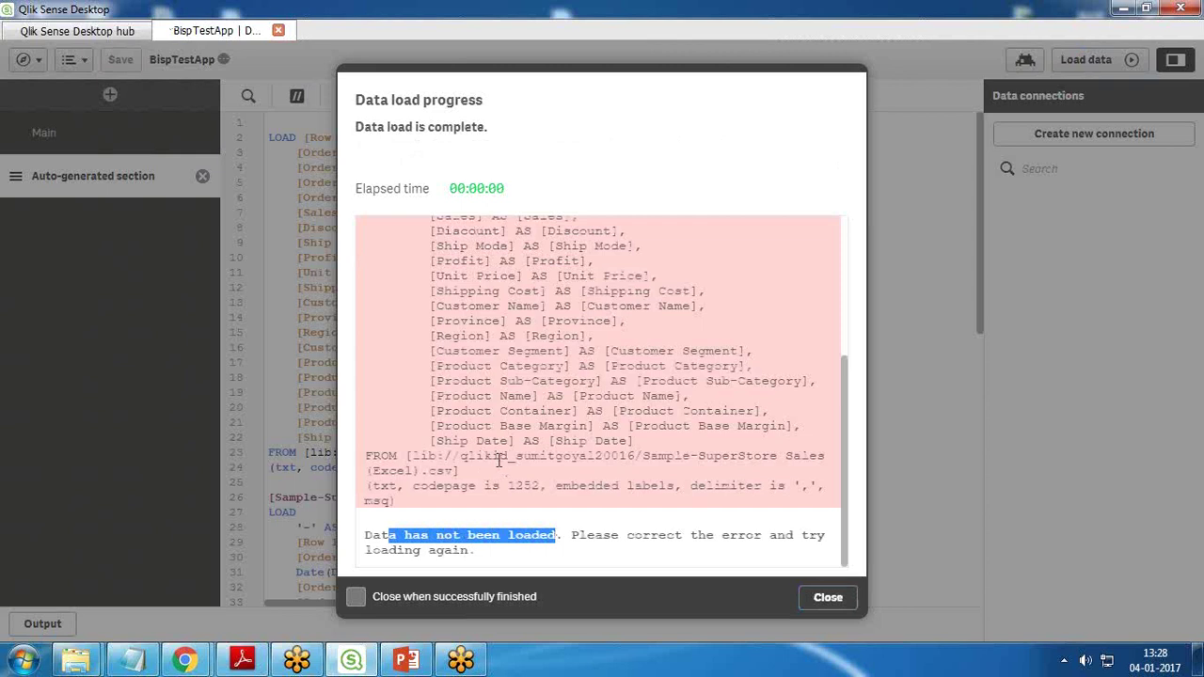
click(855, 599)
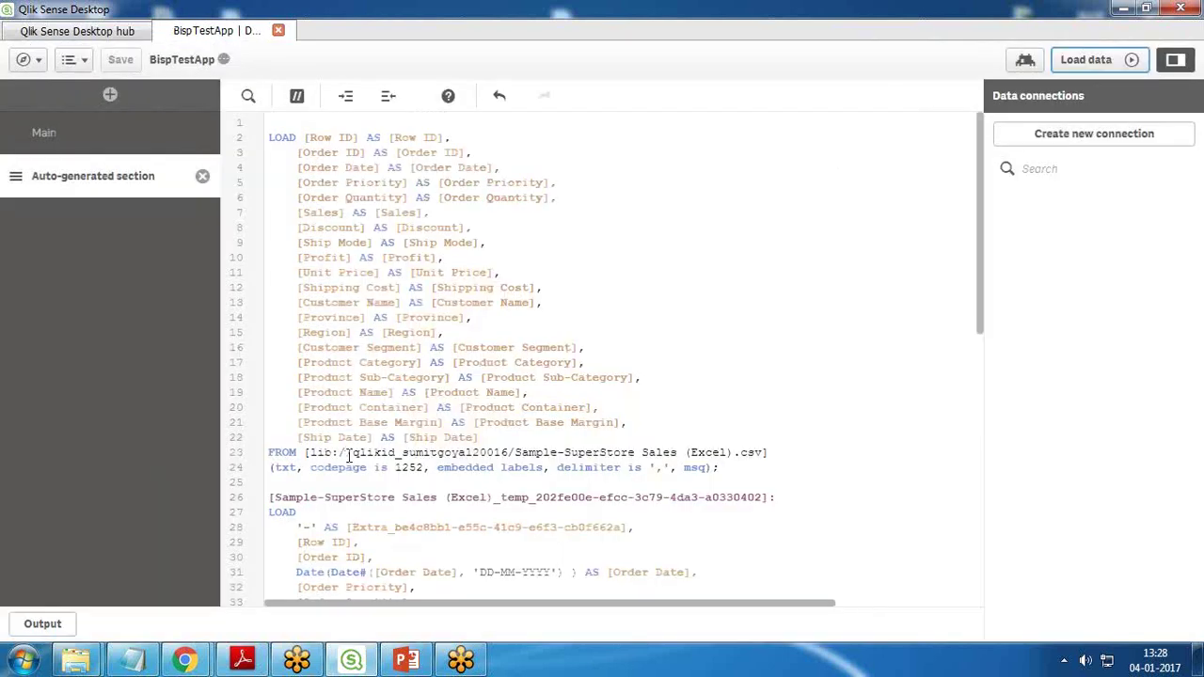
Step: Inspect the old library and Sample-SuperStore Sales (Excel) names in line 23's path, then show the desktop
drag(350, 454, 399, 454)
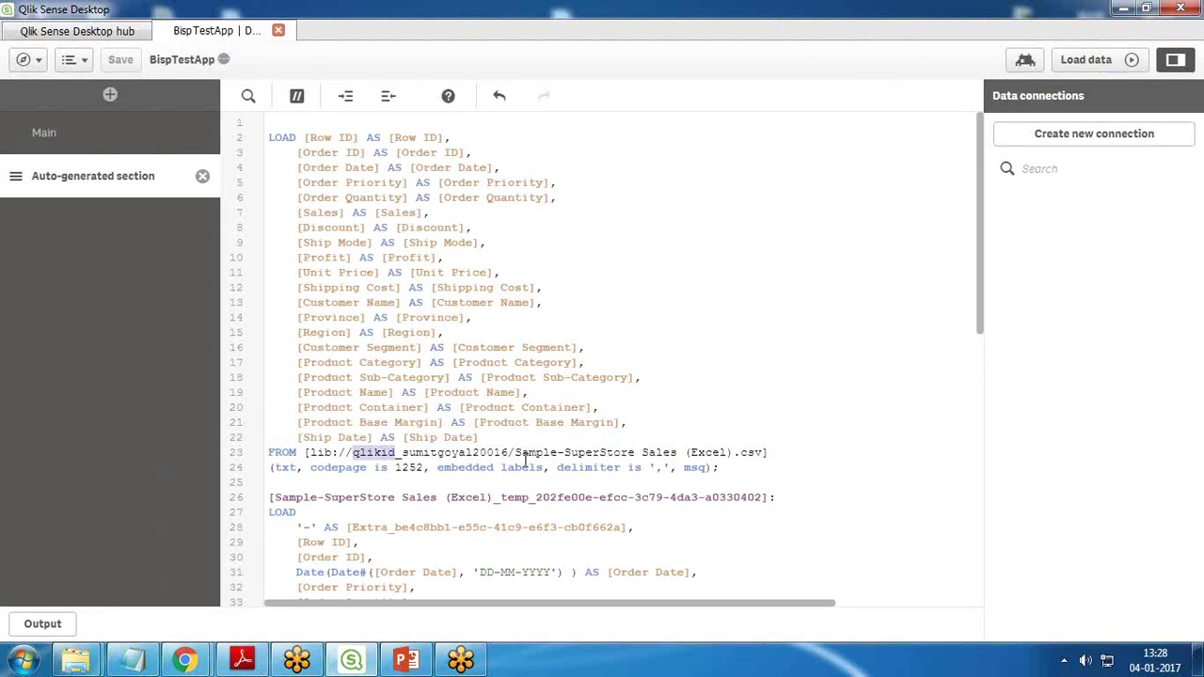
drag(516, 454, 753, 455)
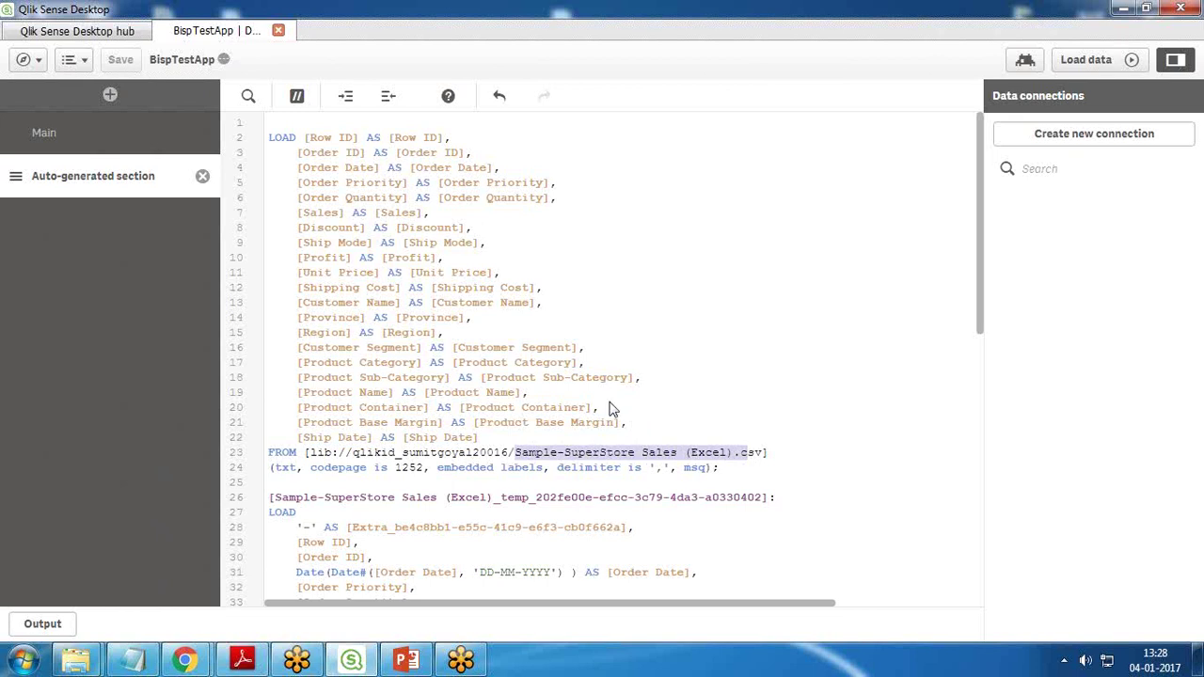
click(1200, 670)
Step: Locate Sample-SuperStore Sales (Excel) in D:\DataSet via Explorer, then switch back to Qlik
double_click(28, 21)
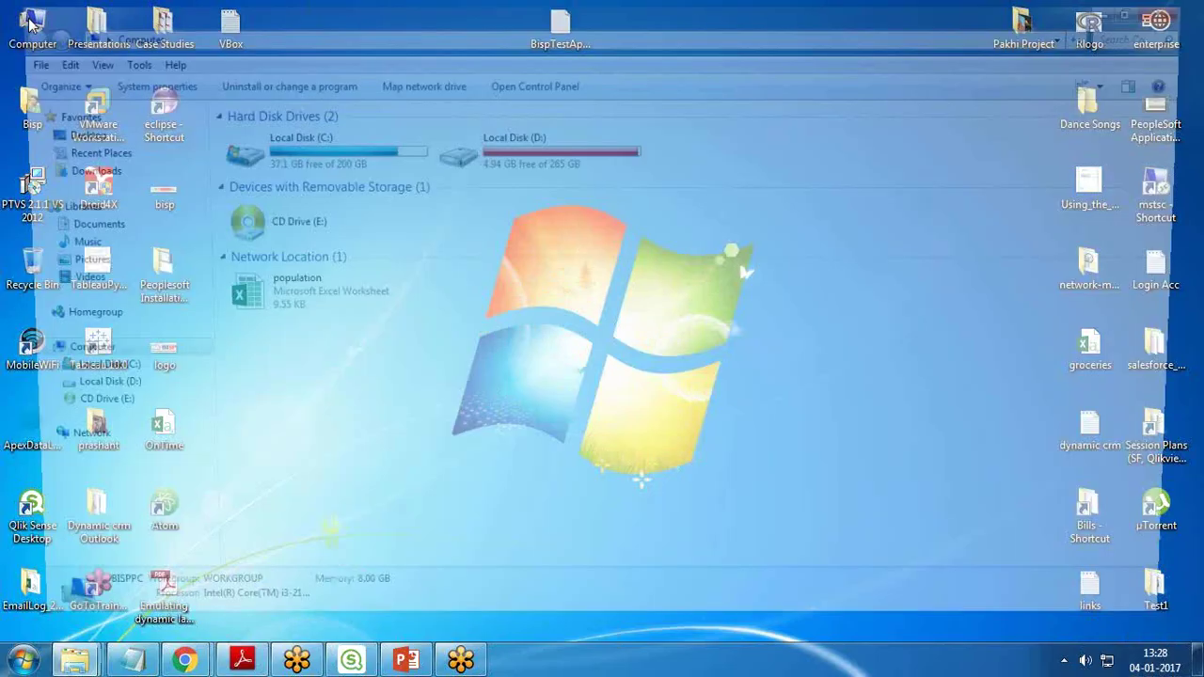
double_click(489, 137)
click(260, 286)
click(245, 354)
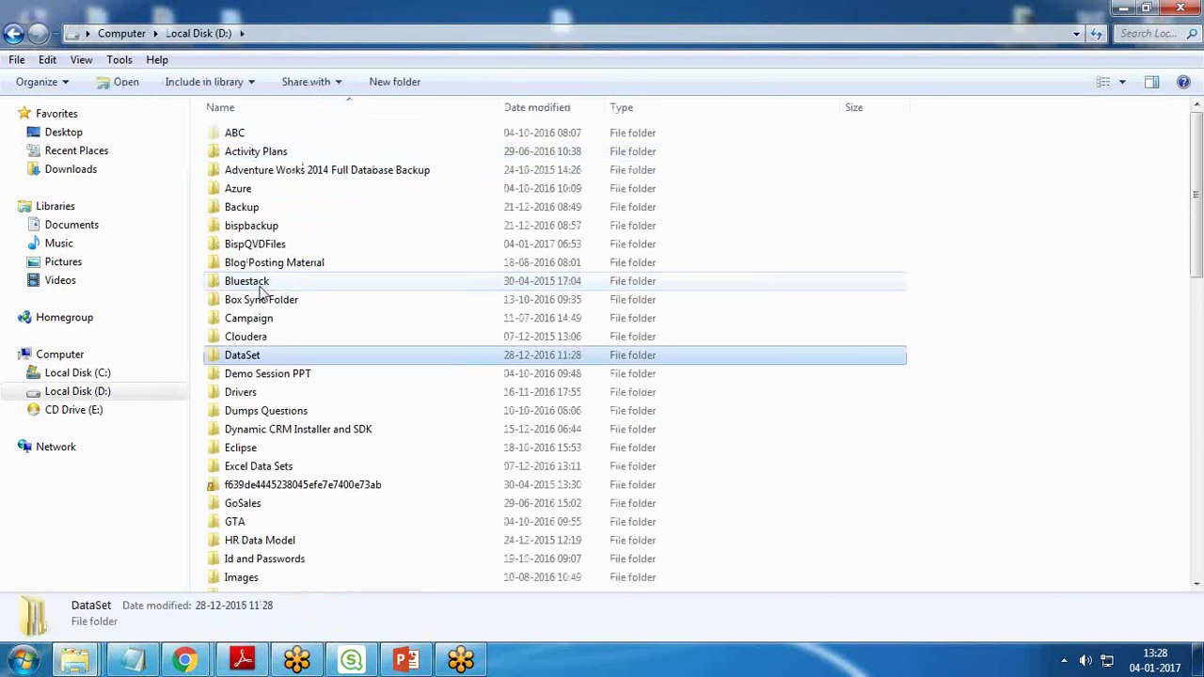
double_click(245, 355)
scroll(290, 322, down, 6)
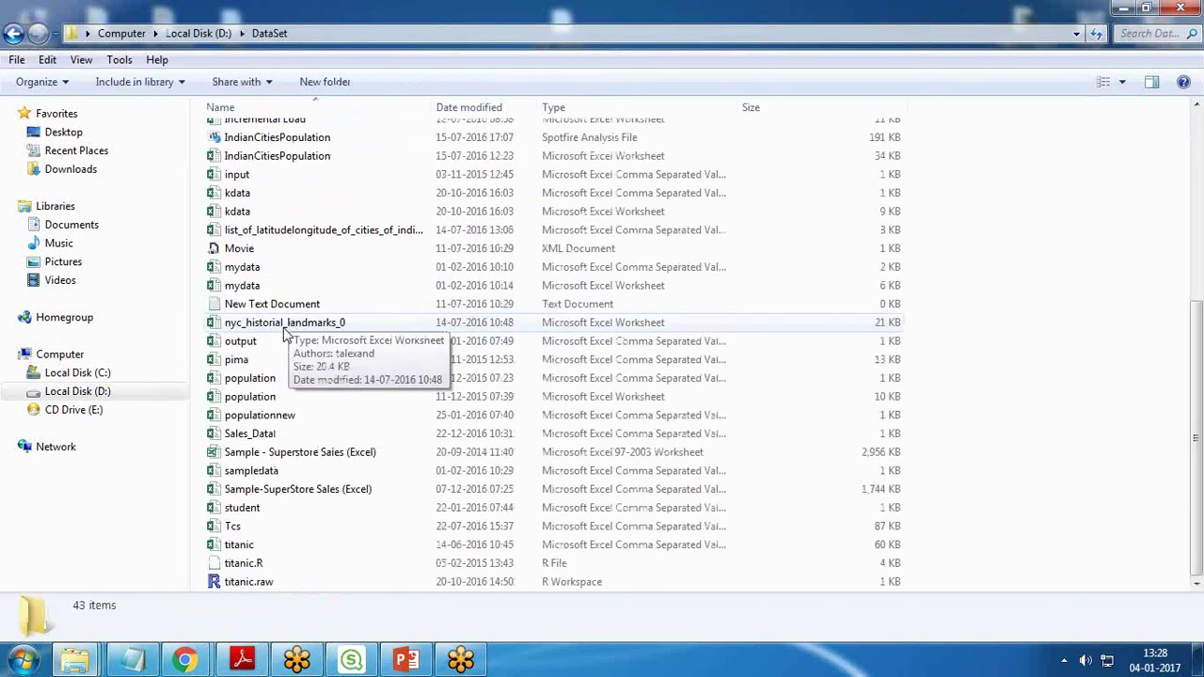
click(311, 491)
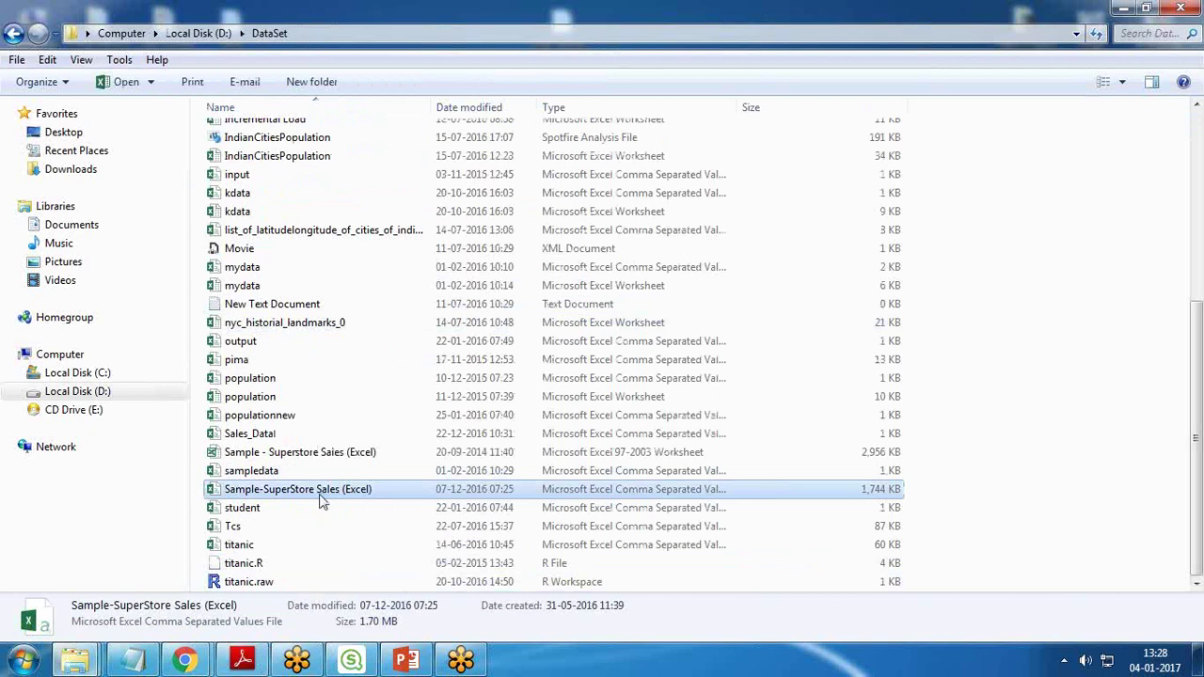
click(342, 35)
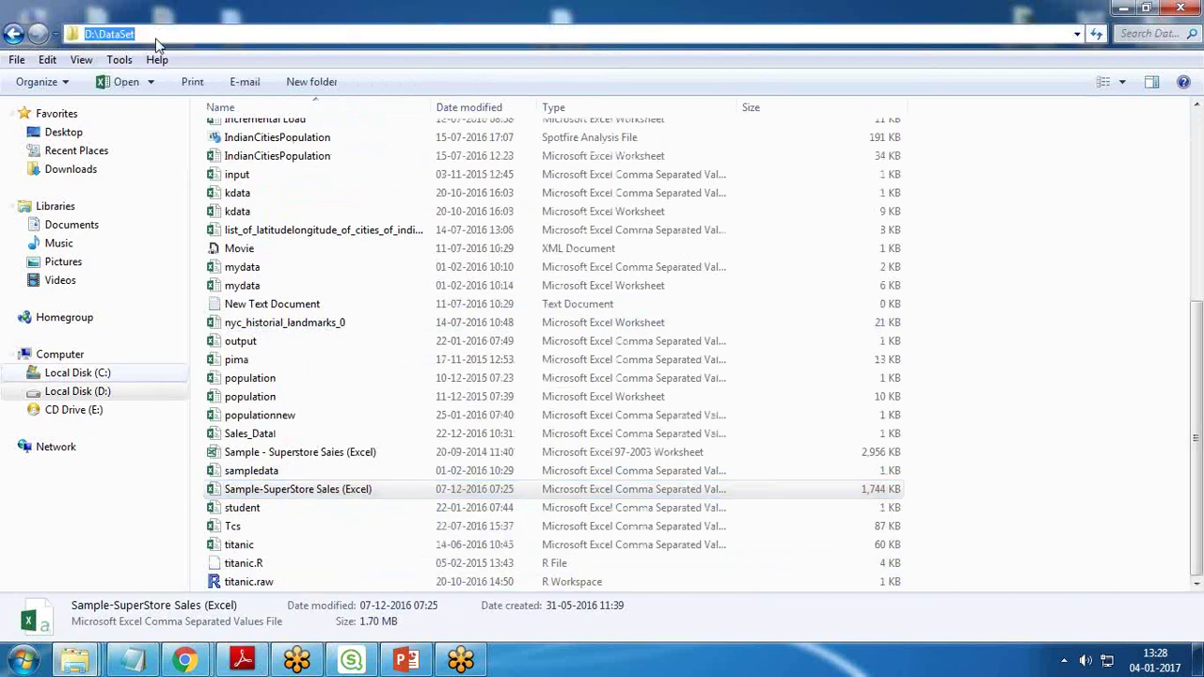
key(alt+Tab)
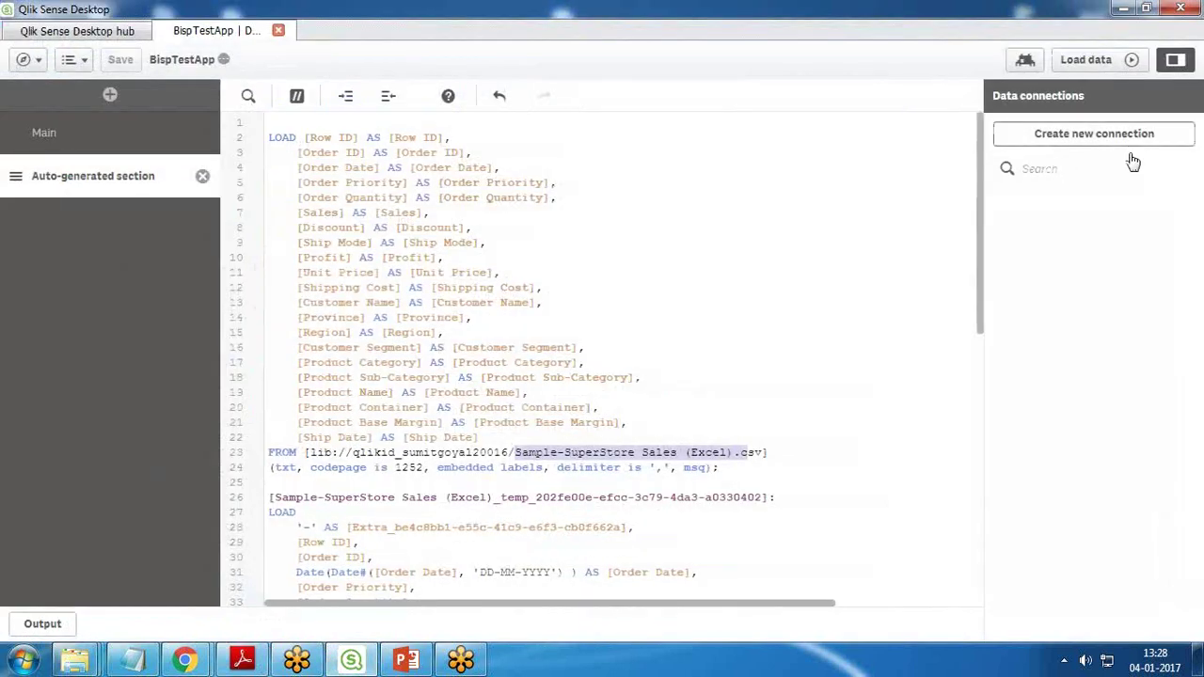
Step: Create a new folder connection to D:\DataSet and name it DataSets
click(1056, 140)
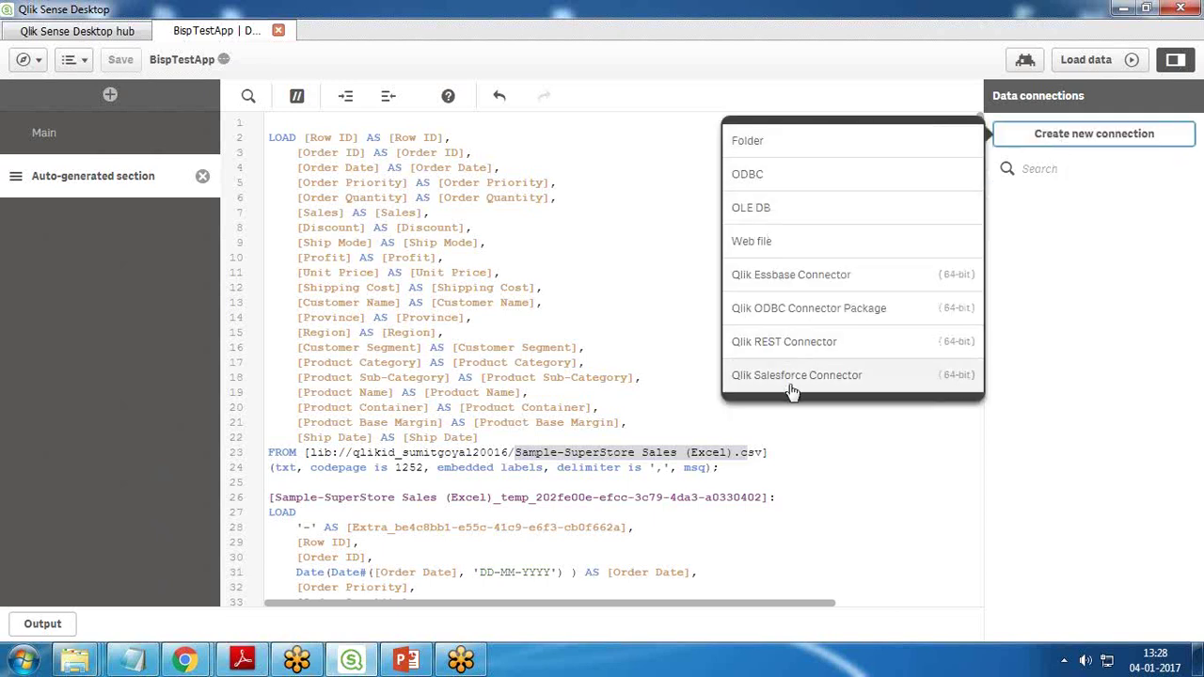
click(753, 149)
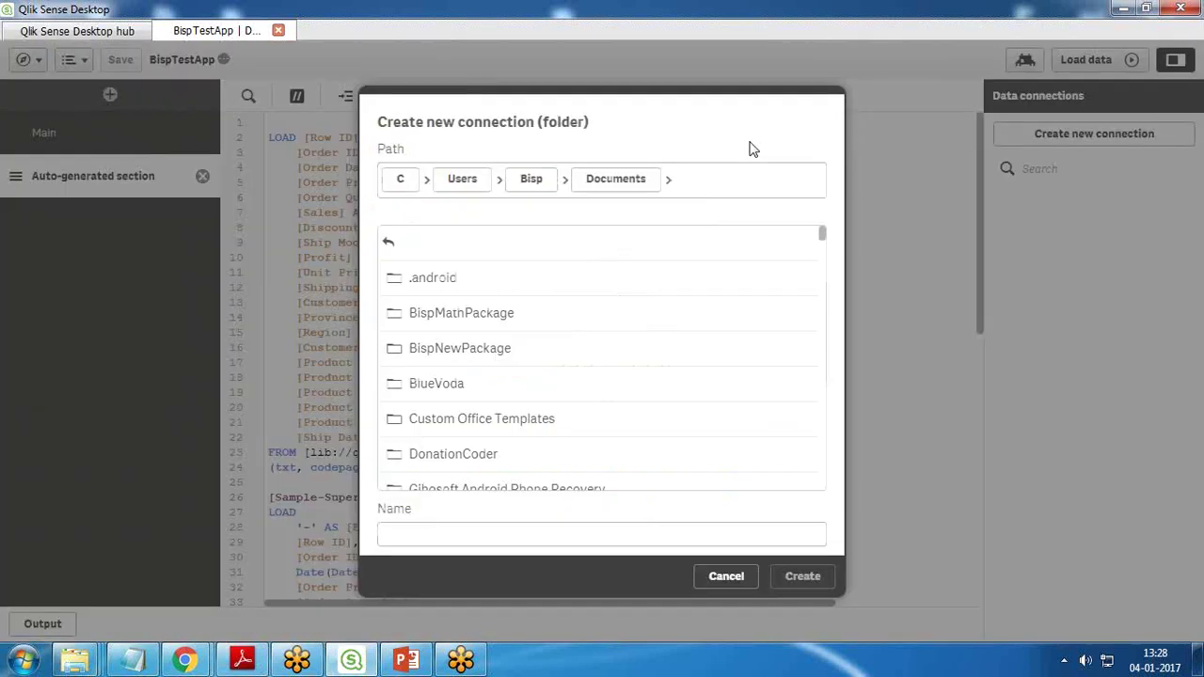
click(392, 245)
click(393, 245)
click(392, 245)
click(394, 245)
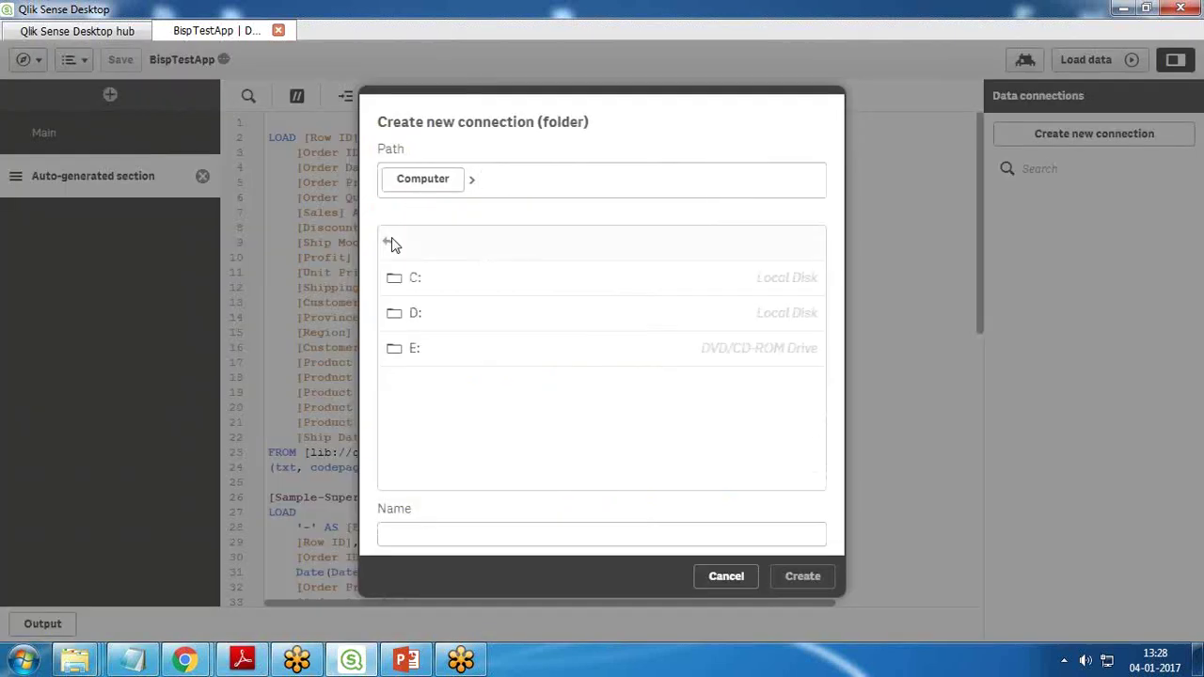
click(422, 317)
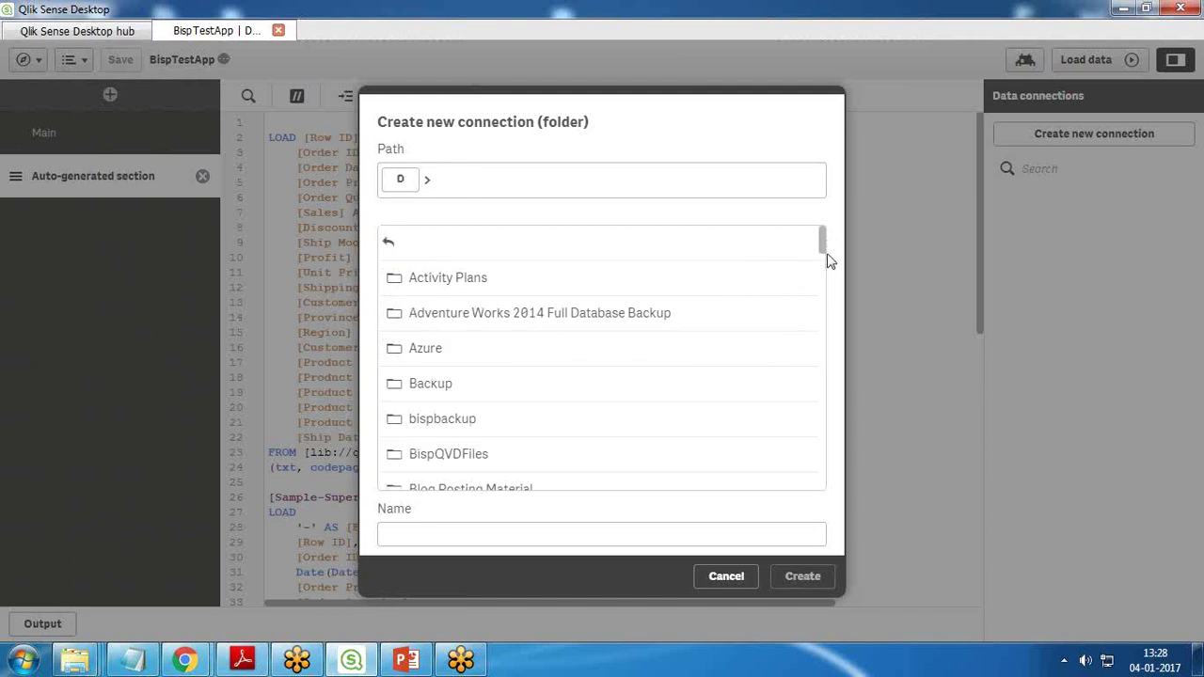
drag(823, 251, 825, 285)
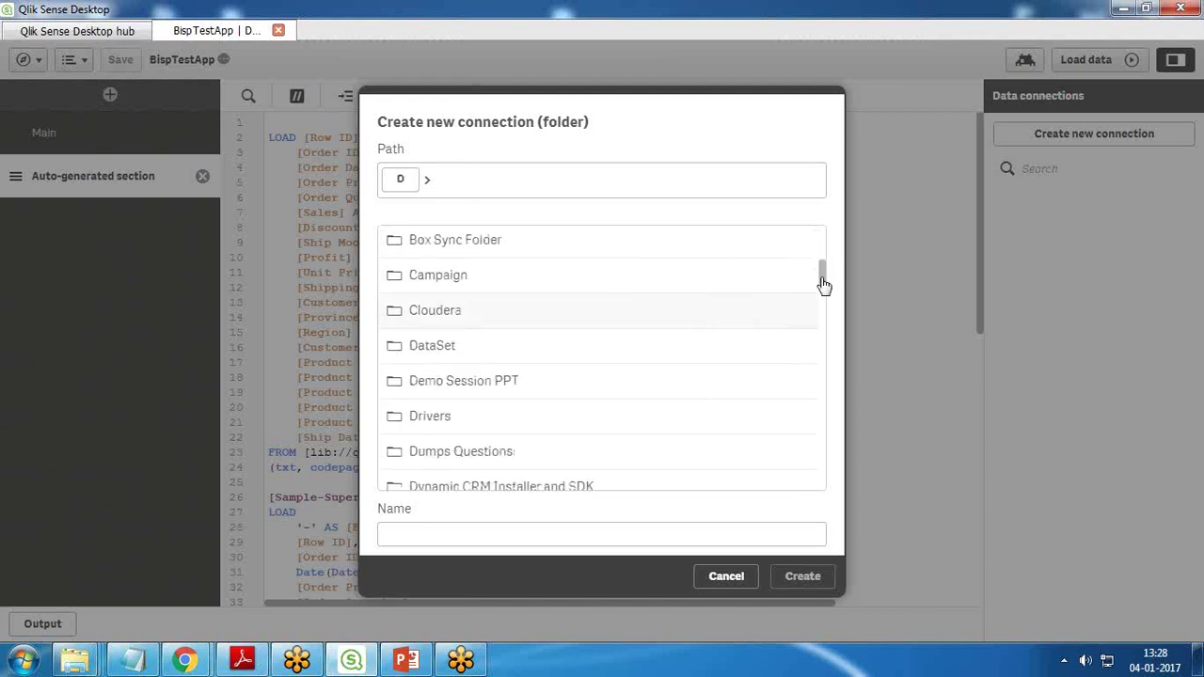
click(451, 345)
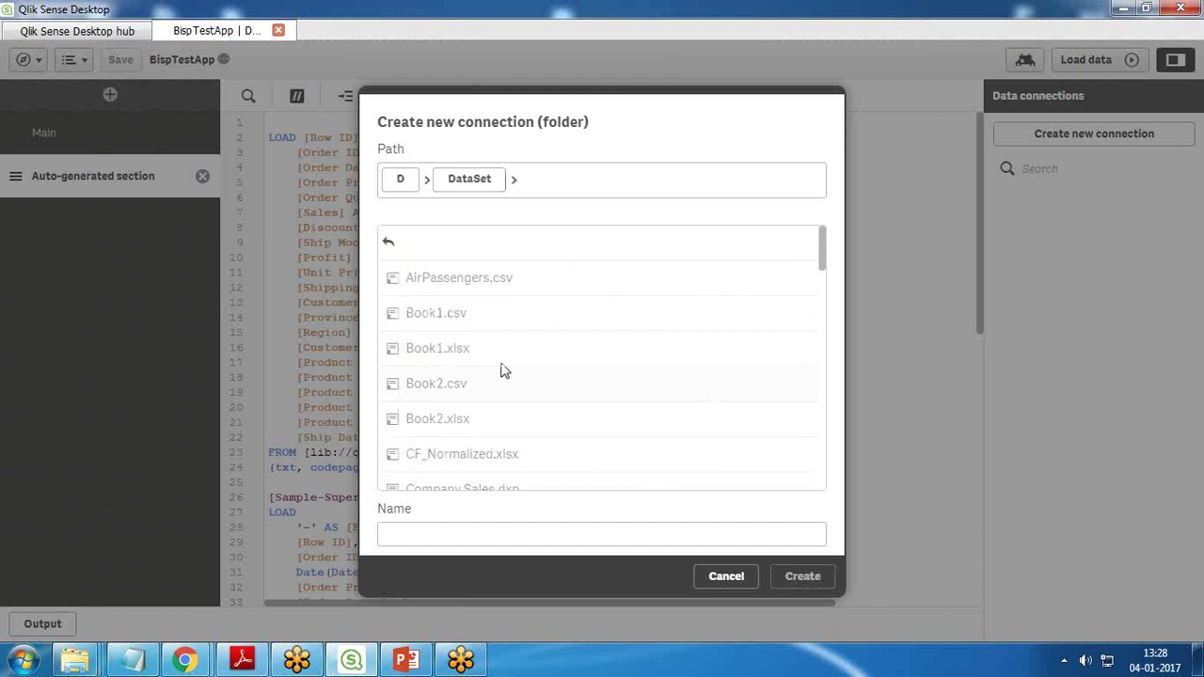
click(388, 537)
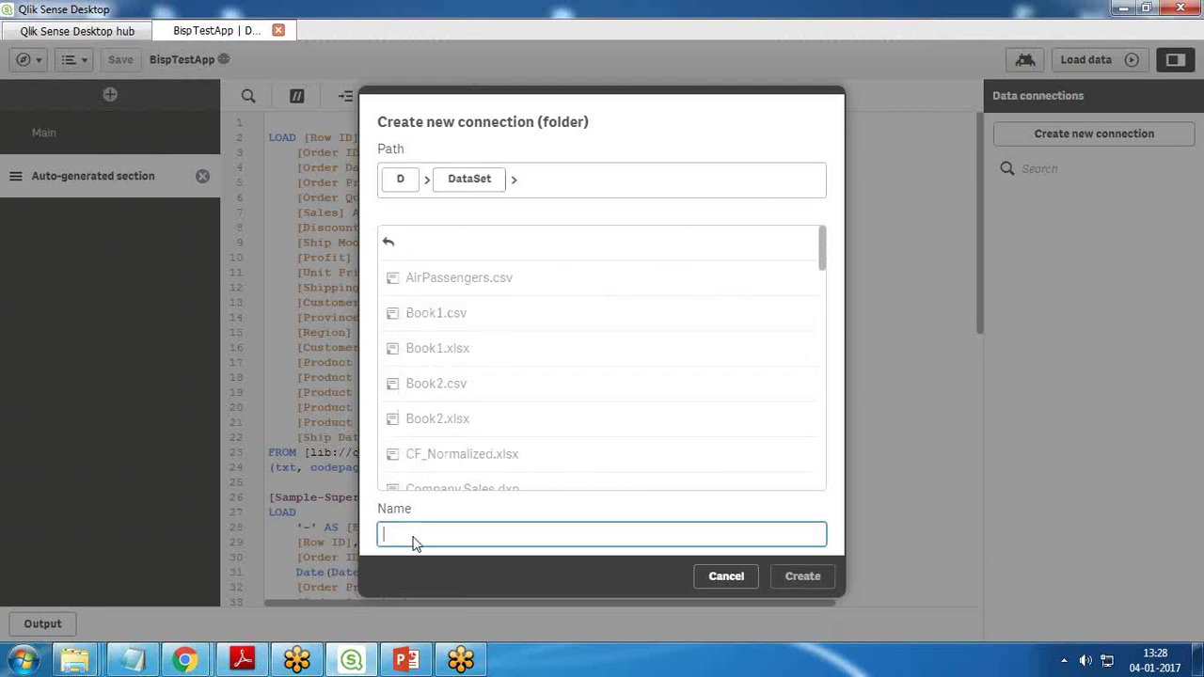
text(DataSets)
click(790, 578)
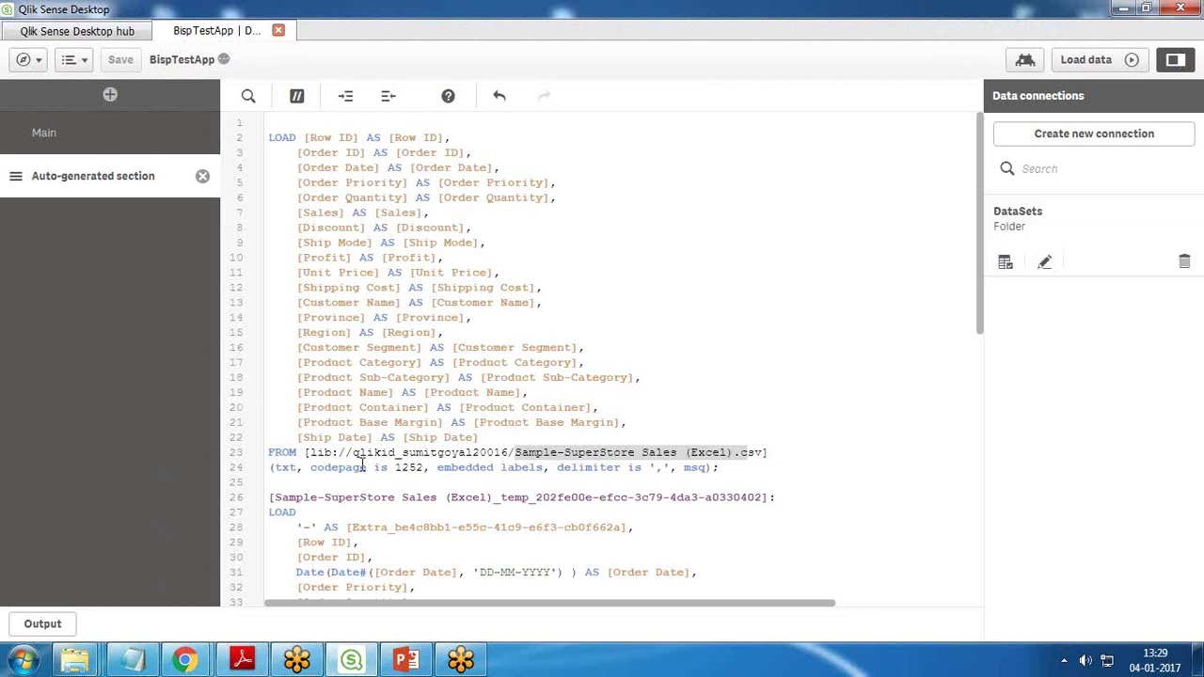
Step: Replace the old library name on line 23 with DataSets, giving lib://DataSets/Sample-SuperStore Sales (Excel).csv
drag(354, 452, 511, 444)
key(BackSpace)
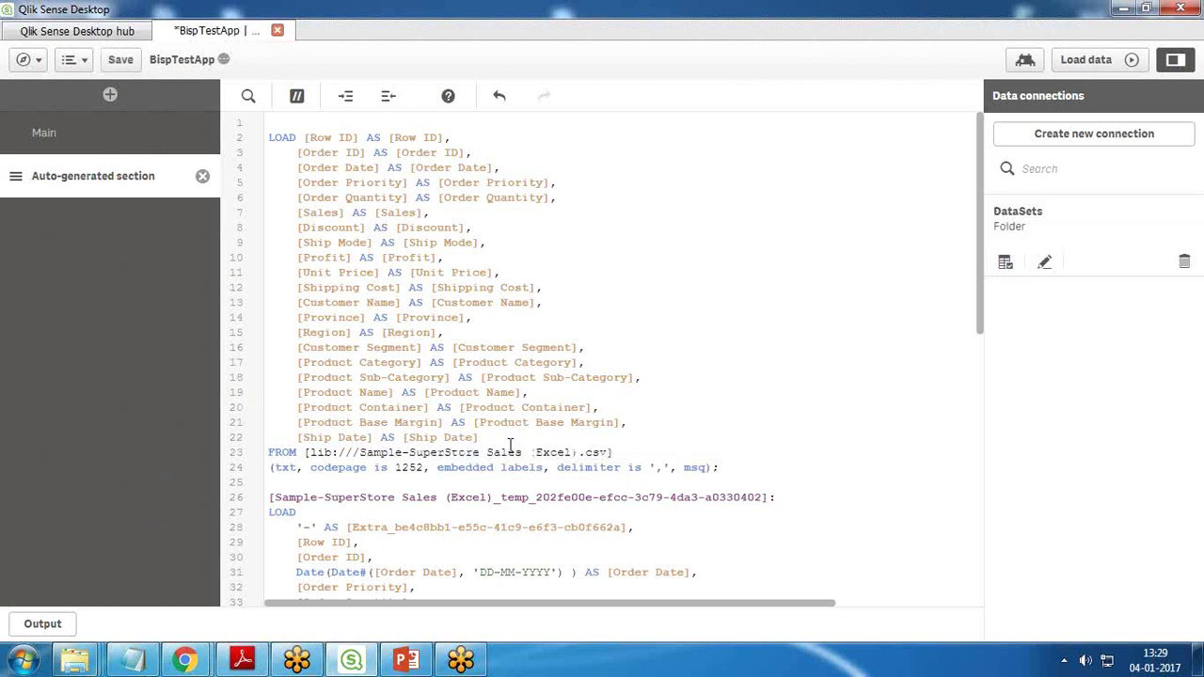
text(DataSets)
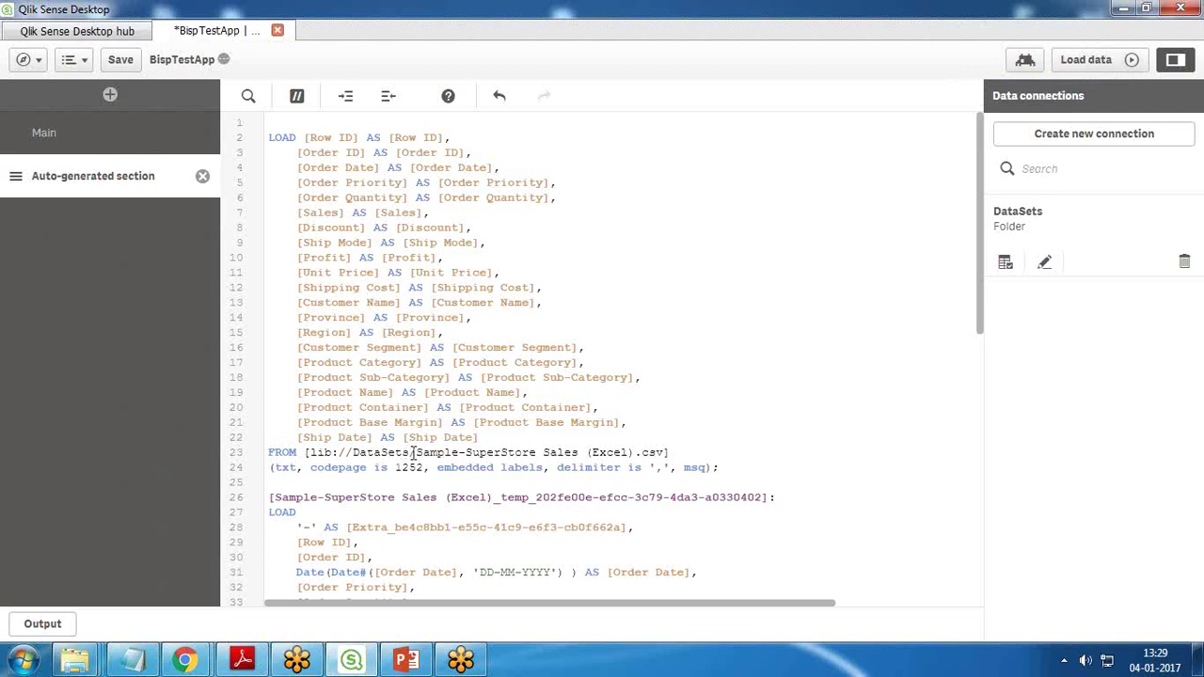
drag(412, 453, 678, 452)
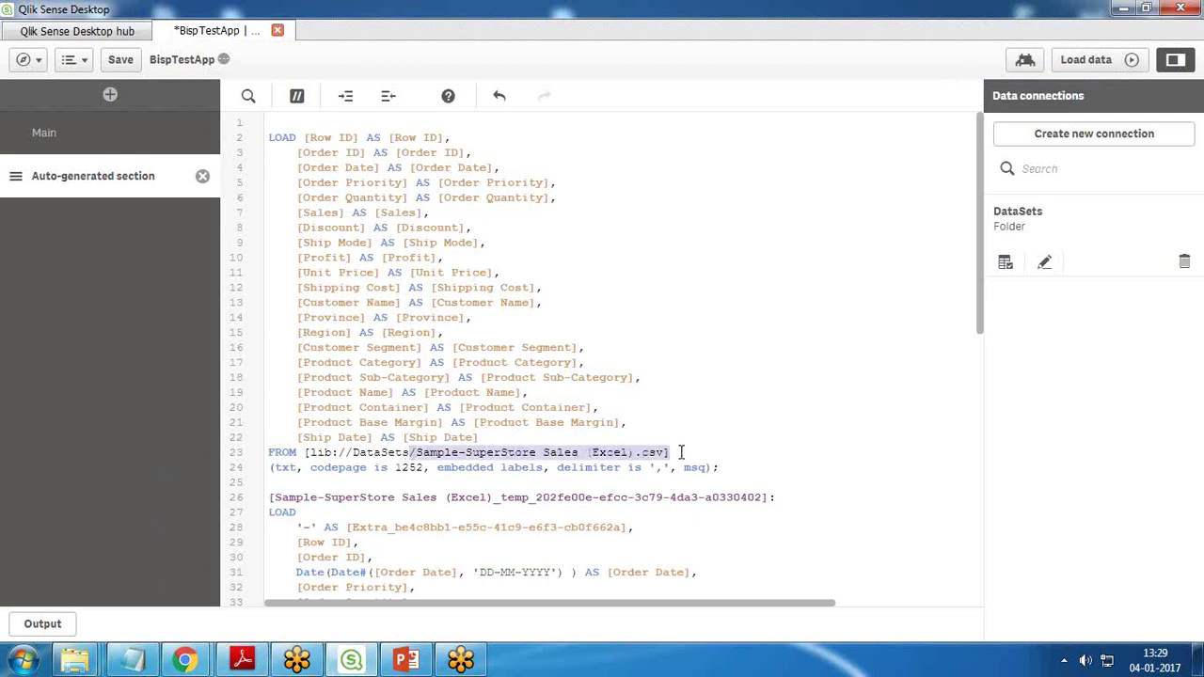
Step: Reload the data, confirm the log reports 8,395 lines fetched, and close the load report
click(1095, 60)
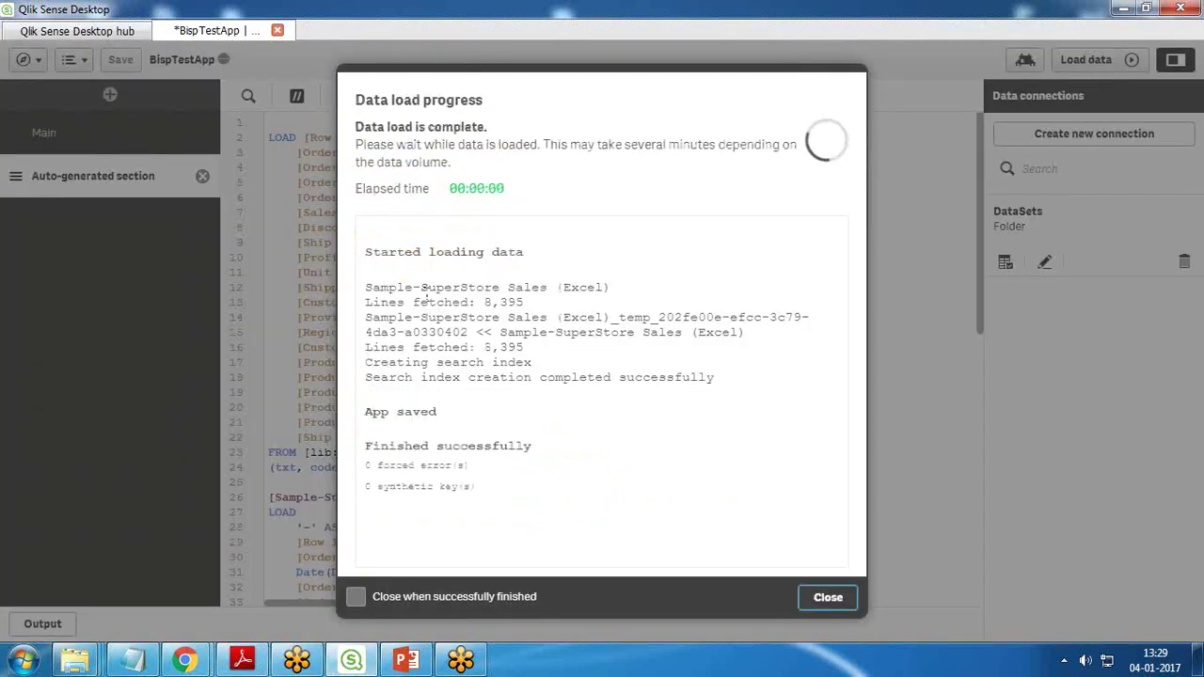
drag(369, 251, 511, 252)
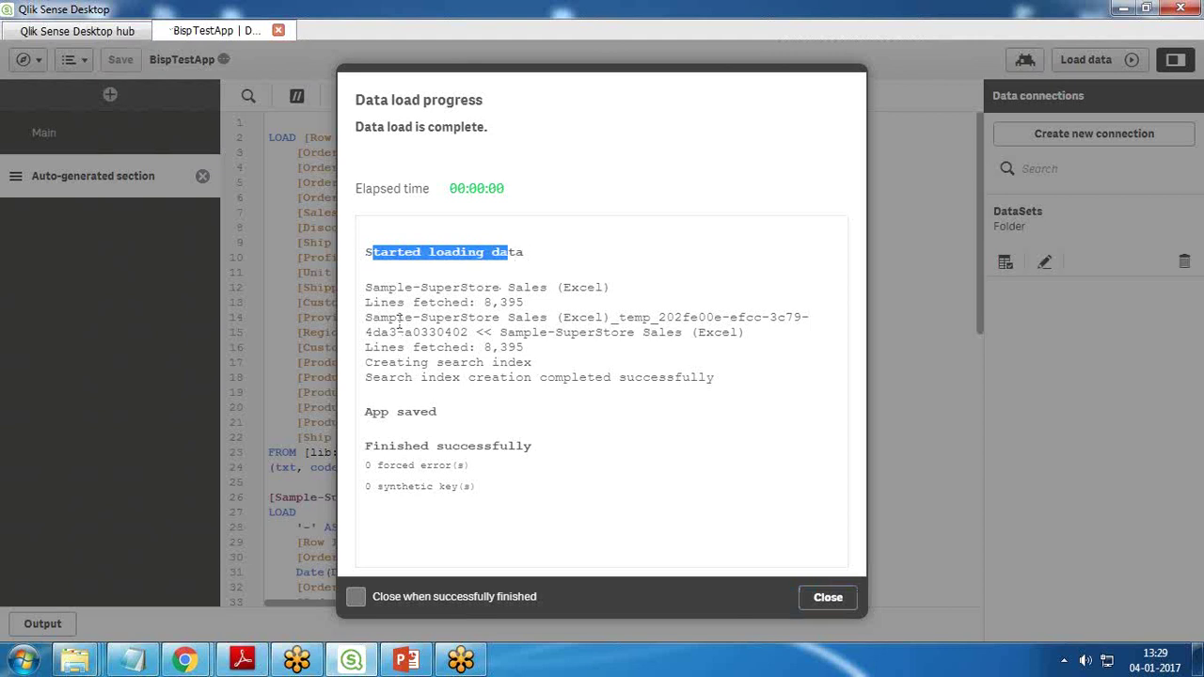
drag(484, 302, 520, 302)
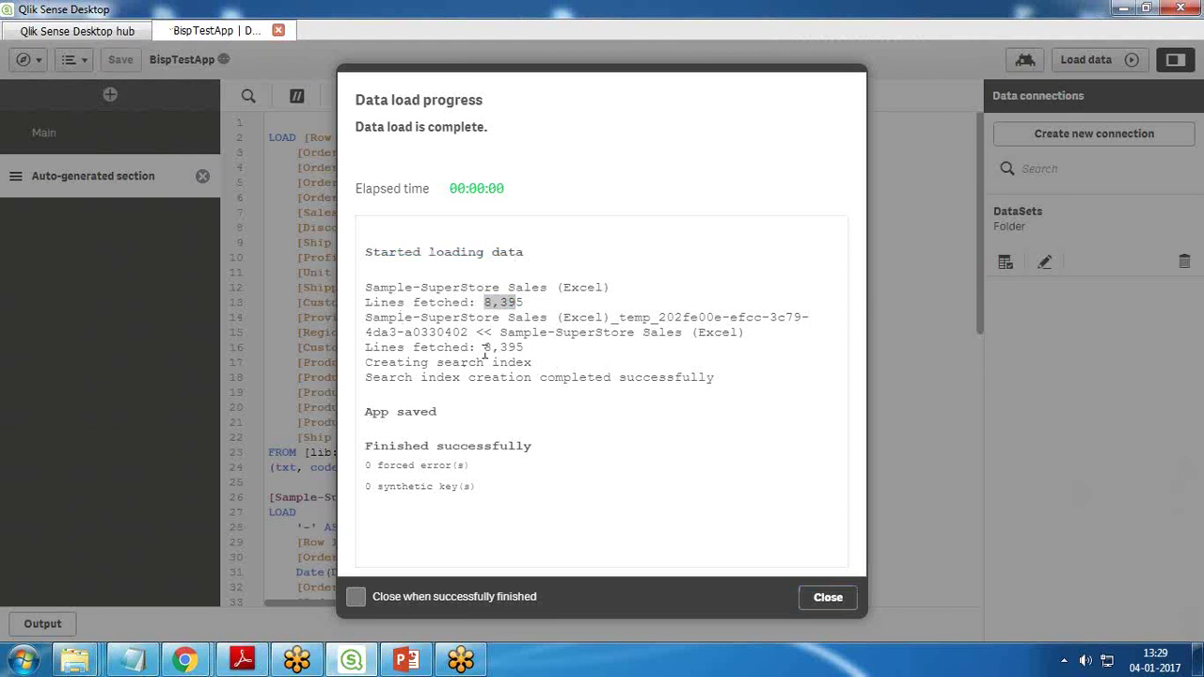
click(837, 600)
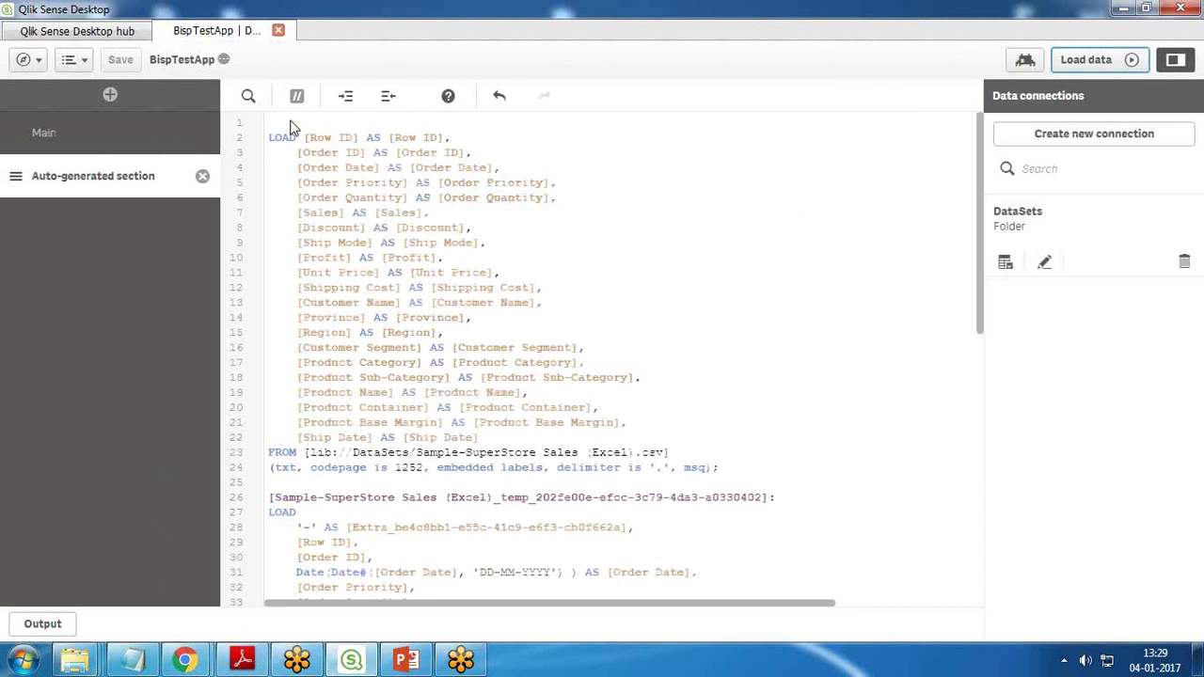
Step: Visit the BispTestApp app overview, then go to the Data manager
click(45, 63)
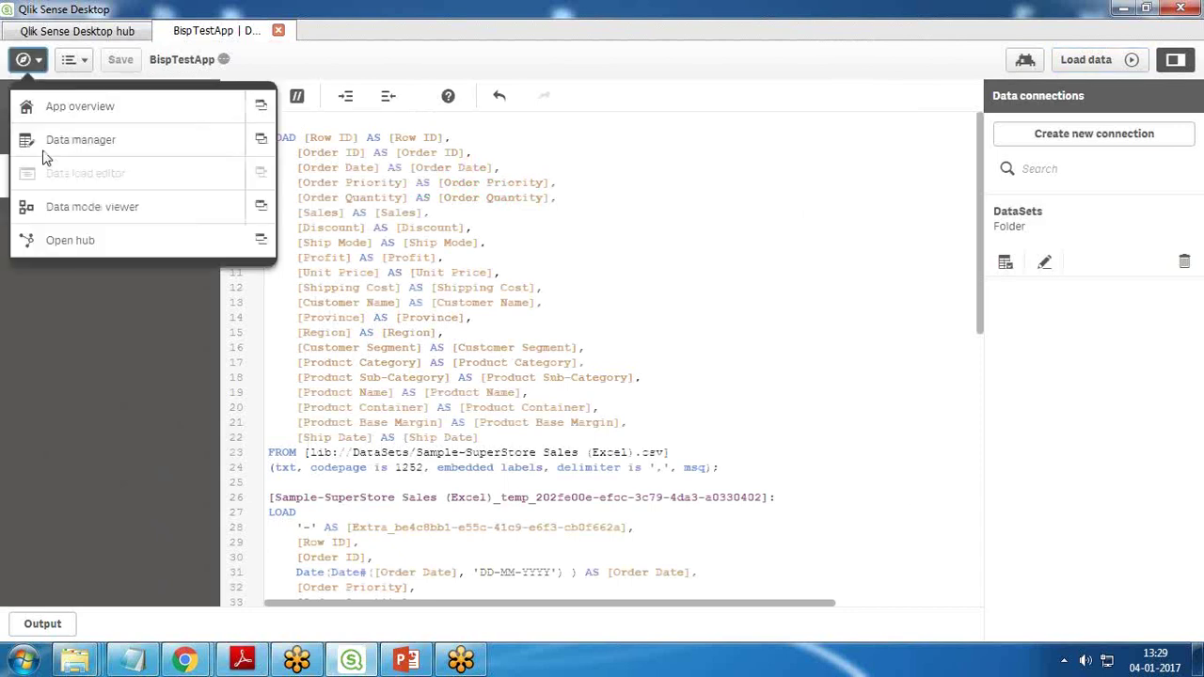
click(69, 110)
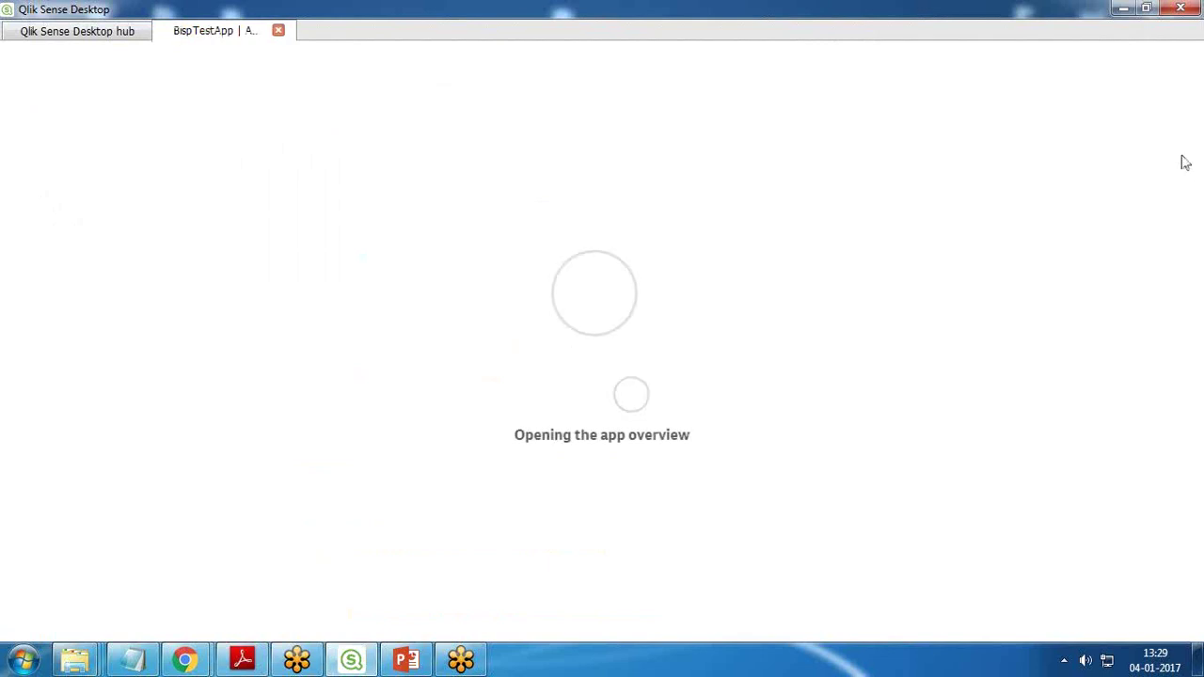
click(42, 62)
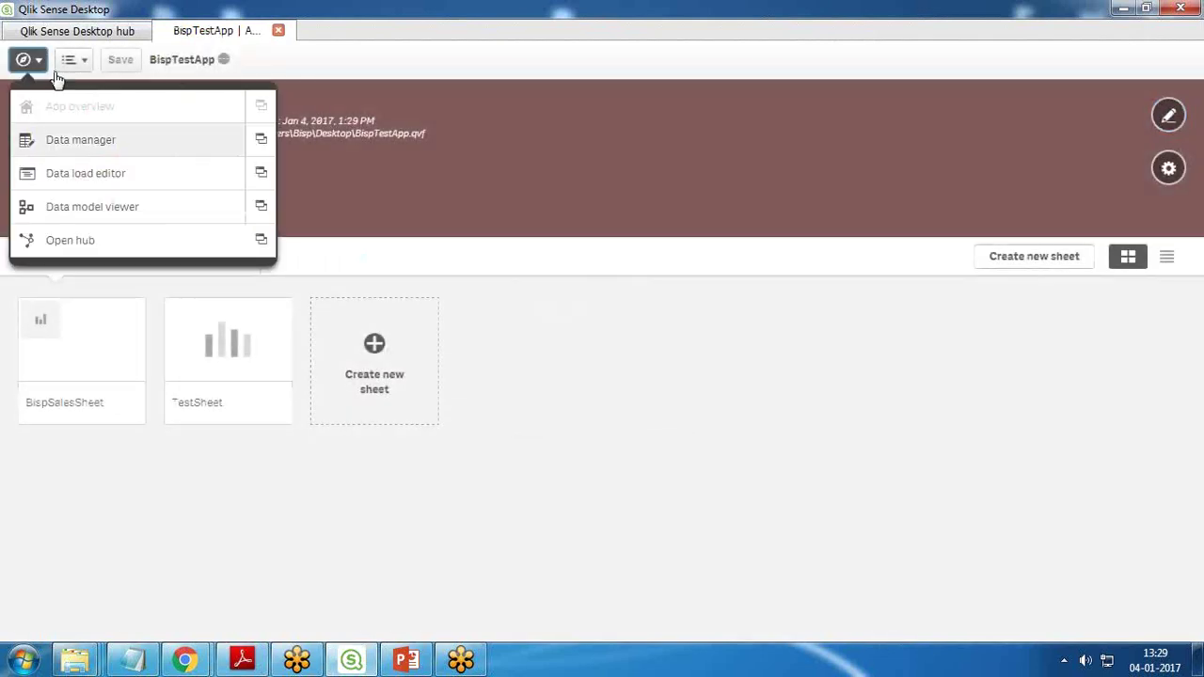
click(68, 149)
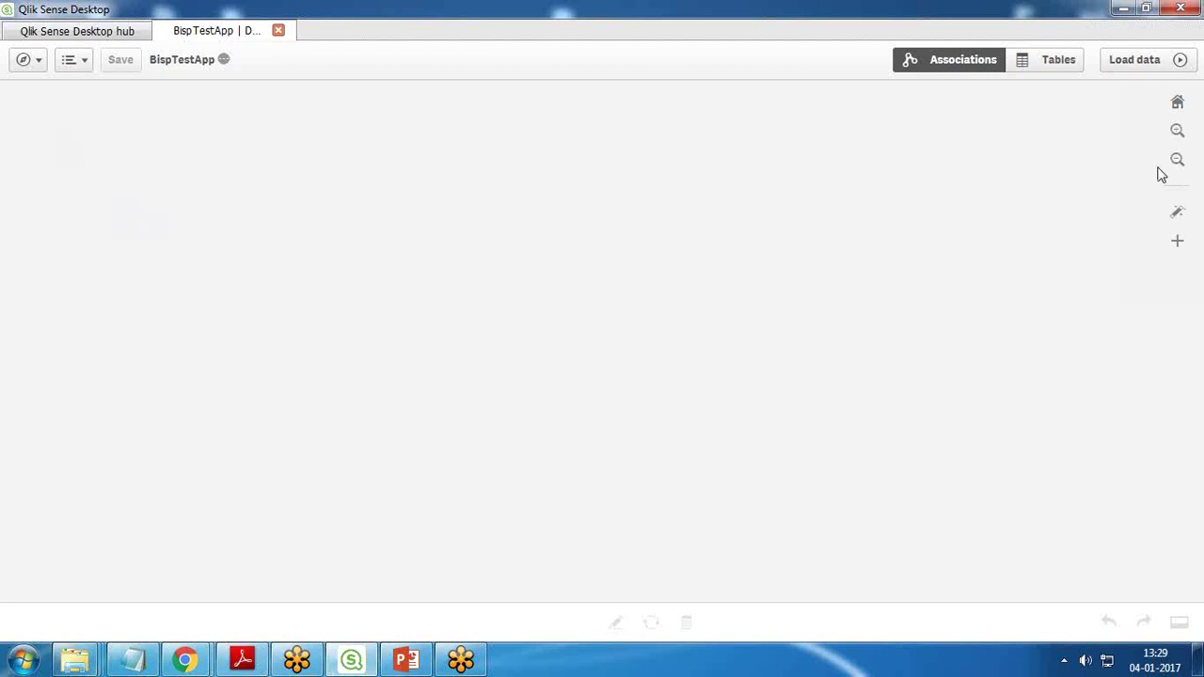
Step: Inspect SalesTable in the tables view, then return to the app overview and open BispSalesSheet
click(1070, 59)
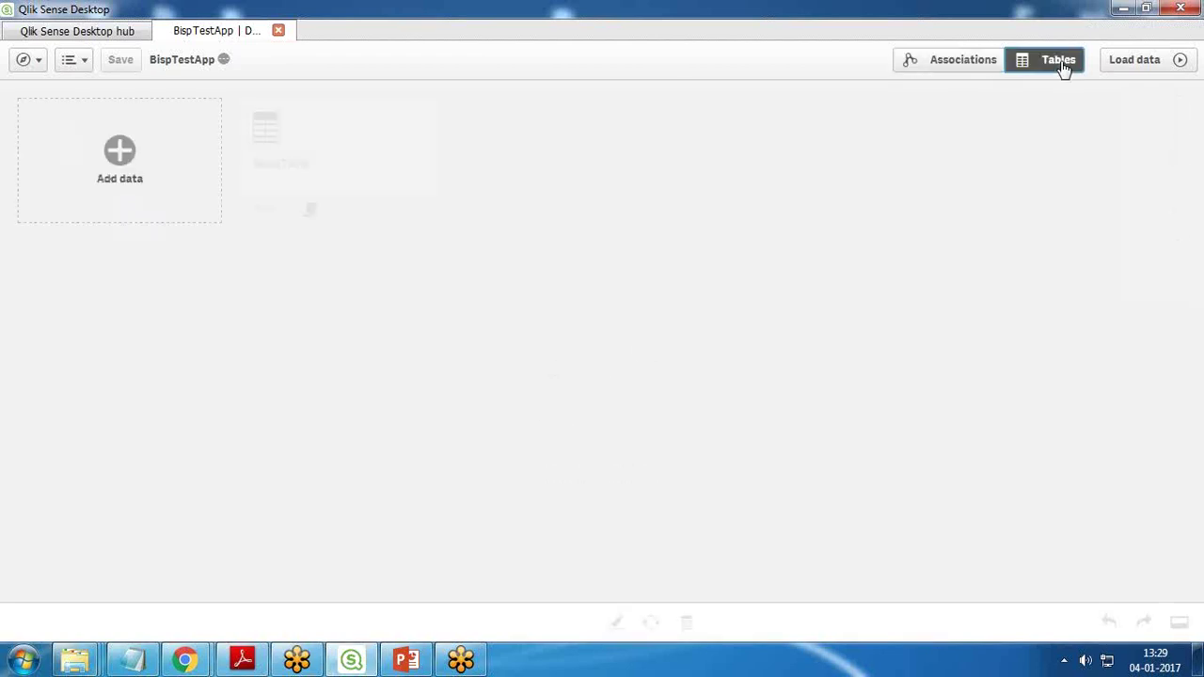
click(268, 153)
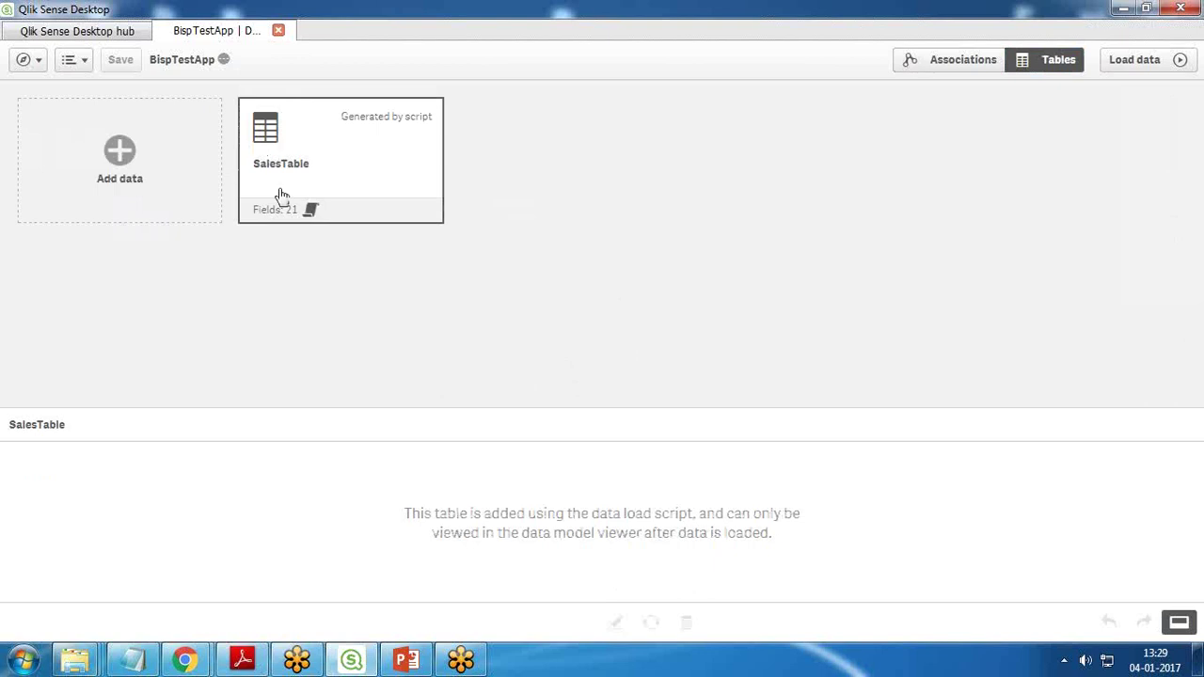
click(928, 67)
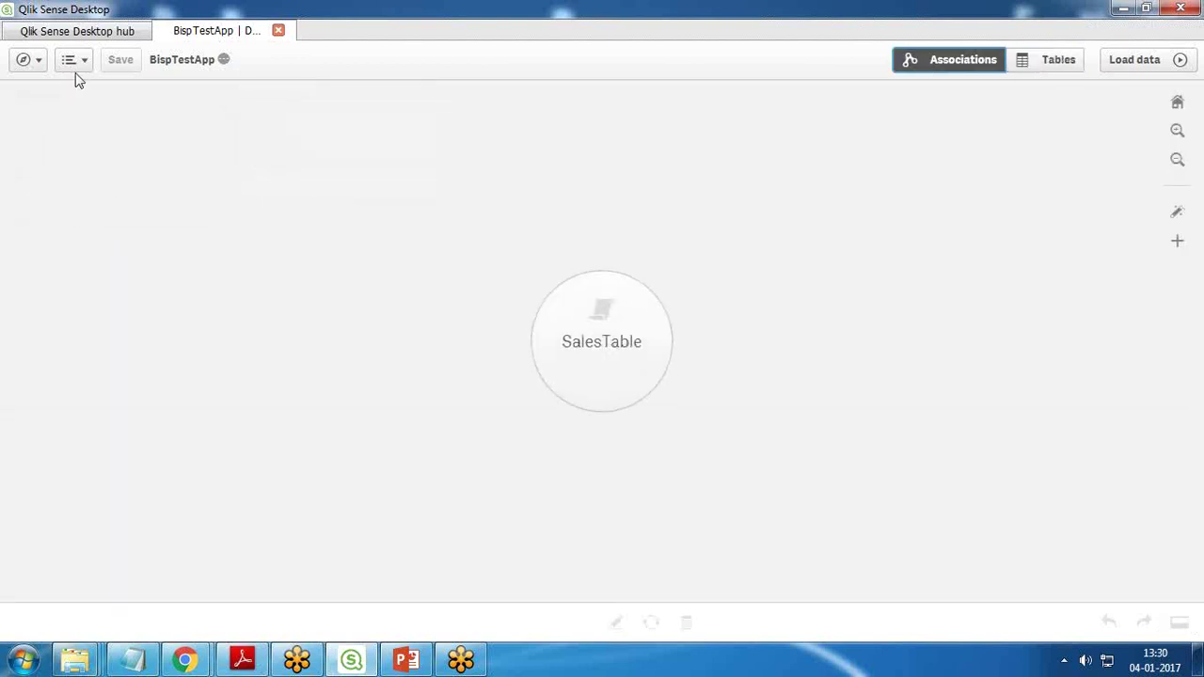
click(43, 64)
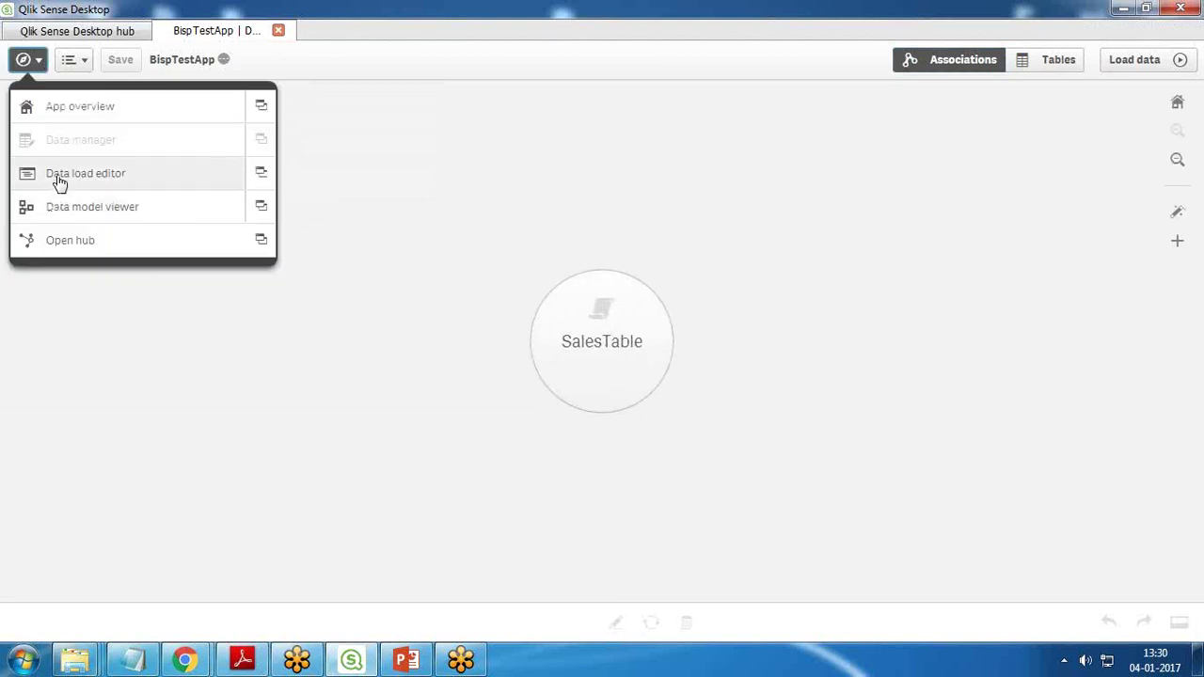
click(73, 108)
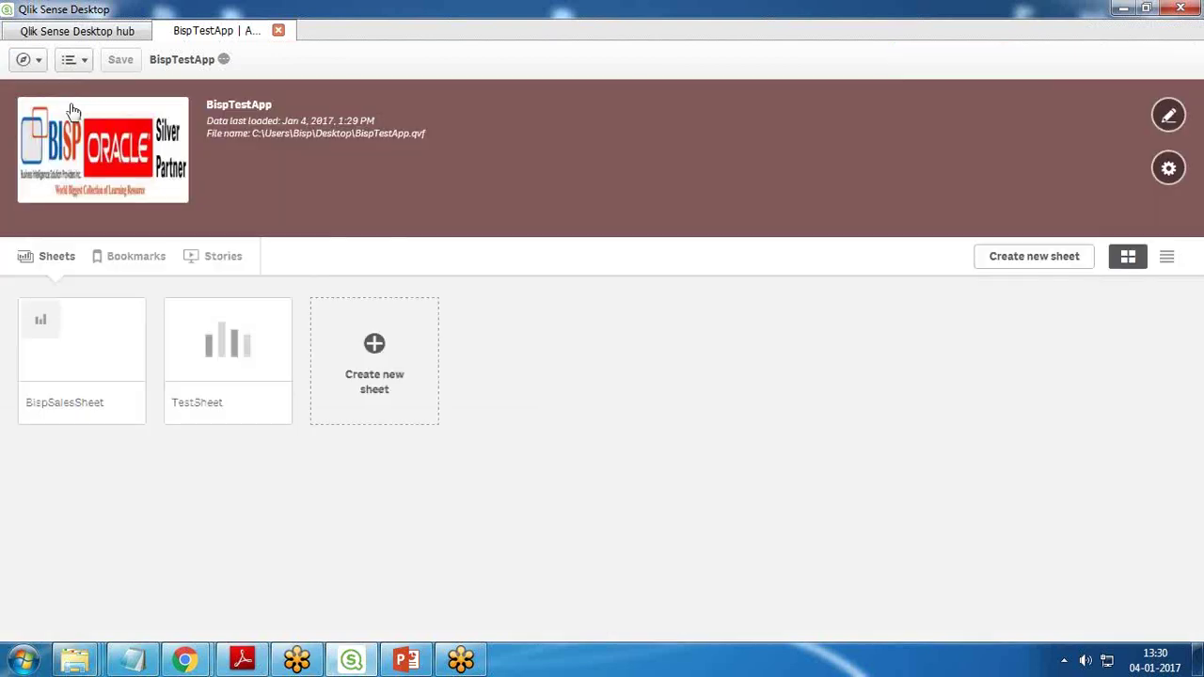
click(76, 350)
Step: Filter the Sum(Sales) by Region chart to Atlantic, confirm it, then clear the Region selection
mouse_move(129, 191)
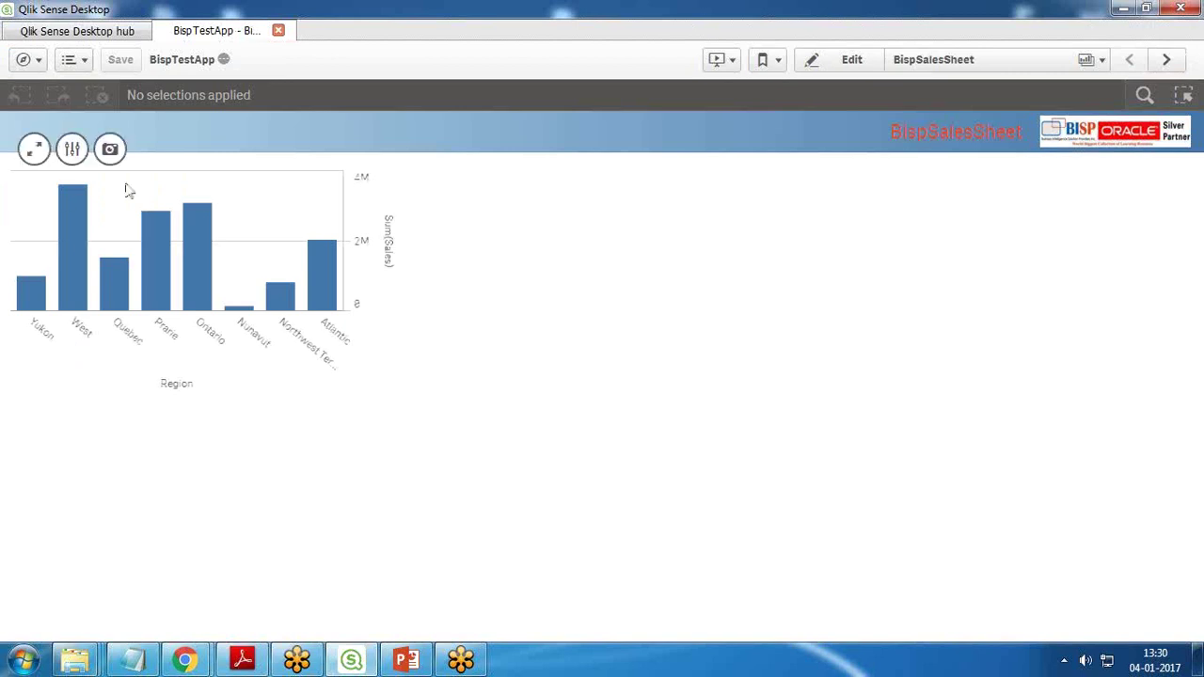
click(322, 299)
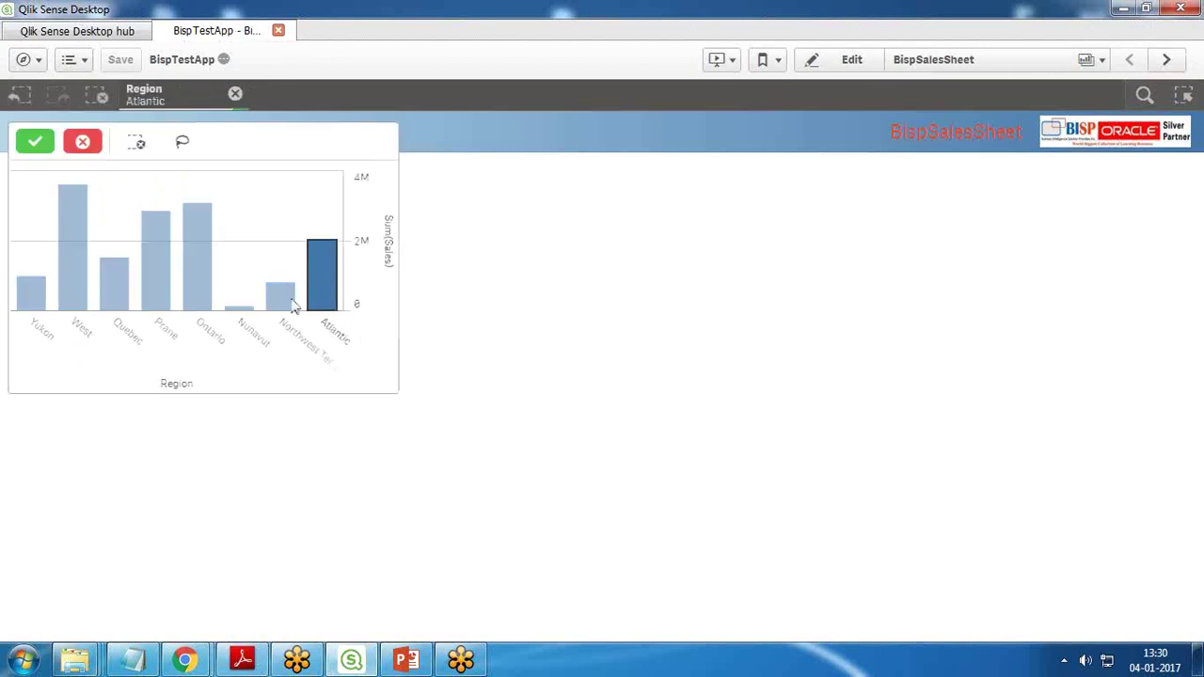
click(296, 480)
mouse_move(154, 220)
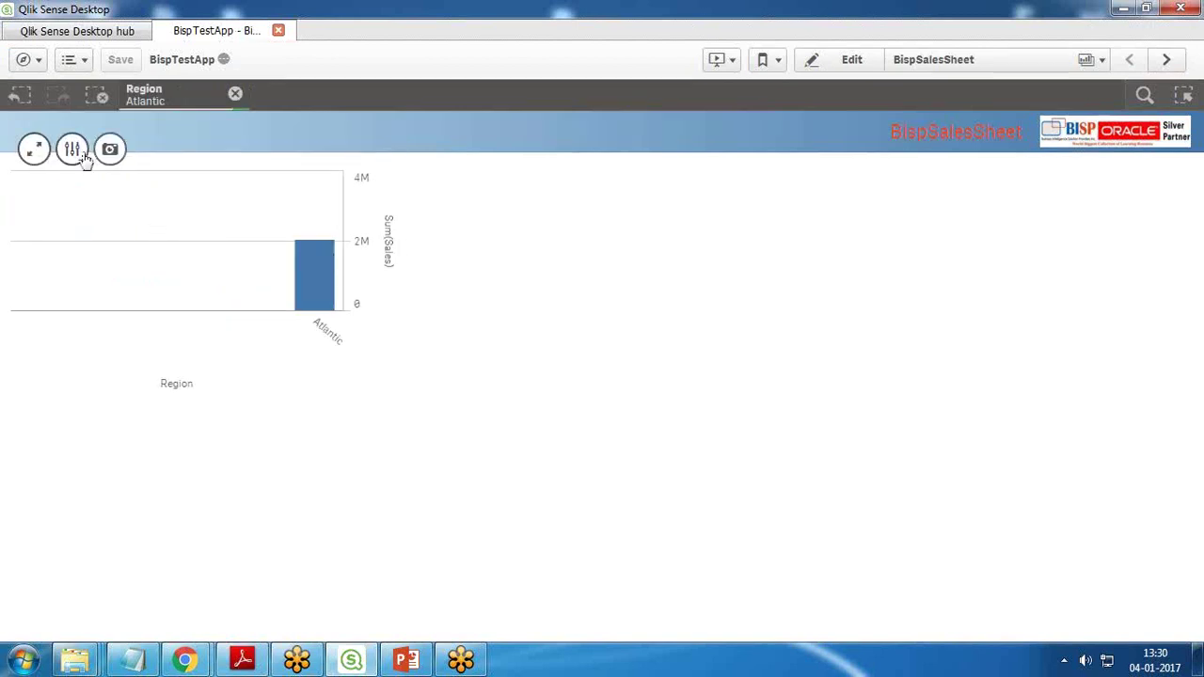
click(235, 94)
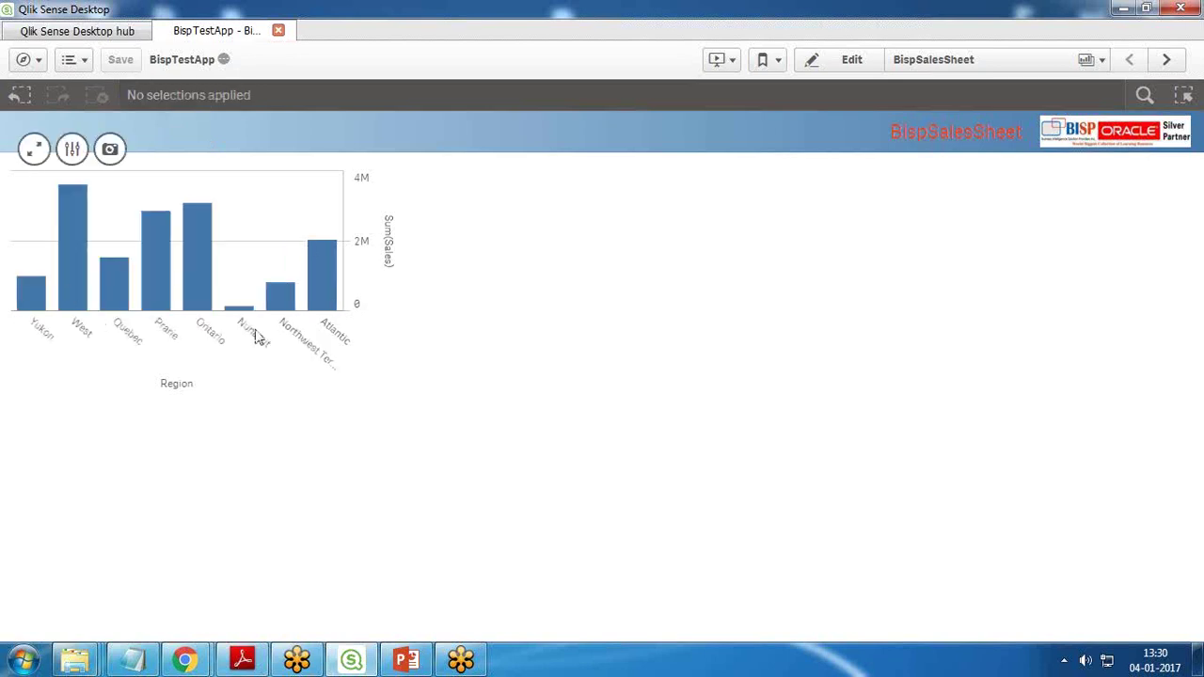
mouse_move(256, 338)
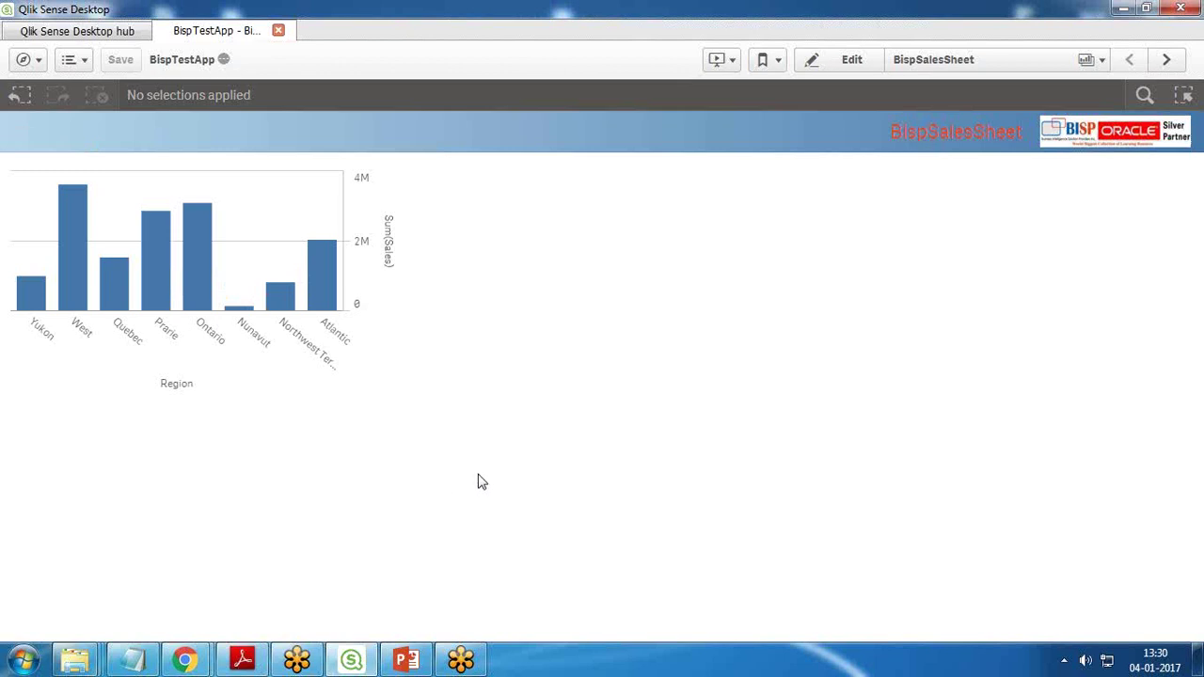
mouse_move(339, 175)
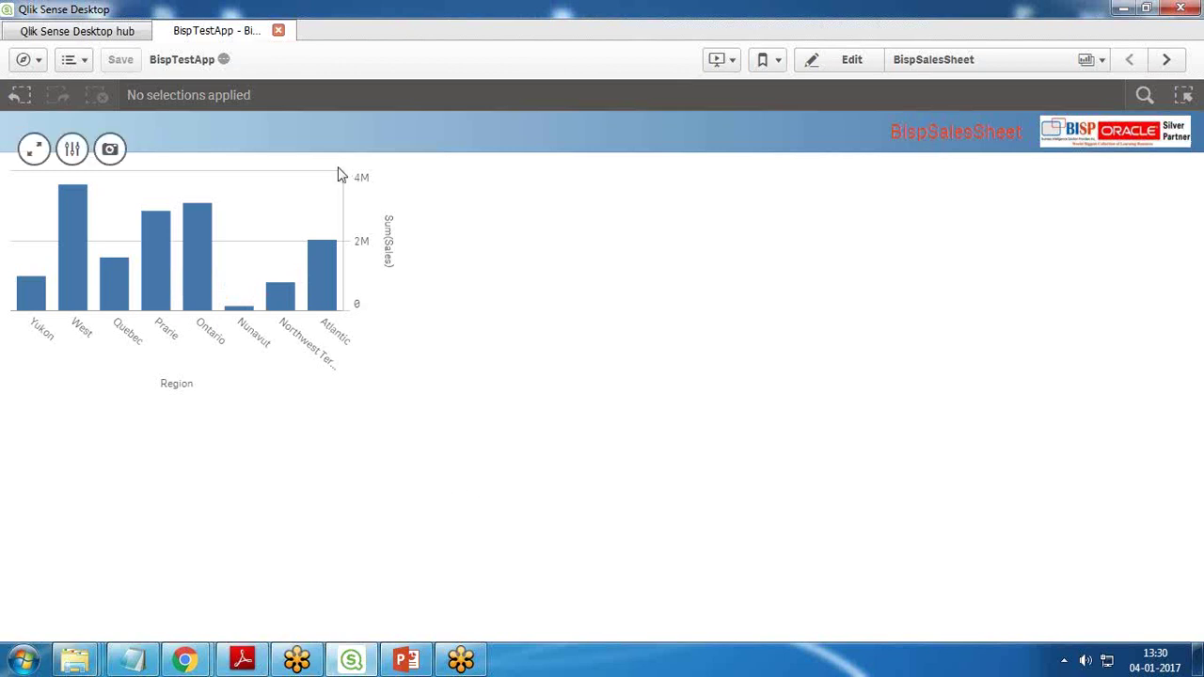
click(37, 64)
Step: Open the data load editor and review the new data connection types before dismissing the list
click(66, 179)
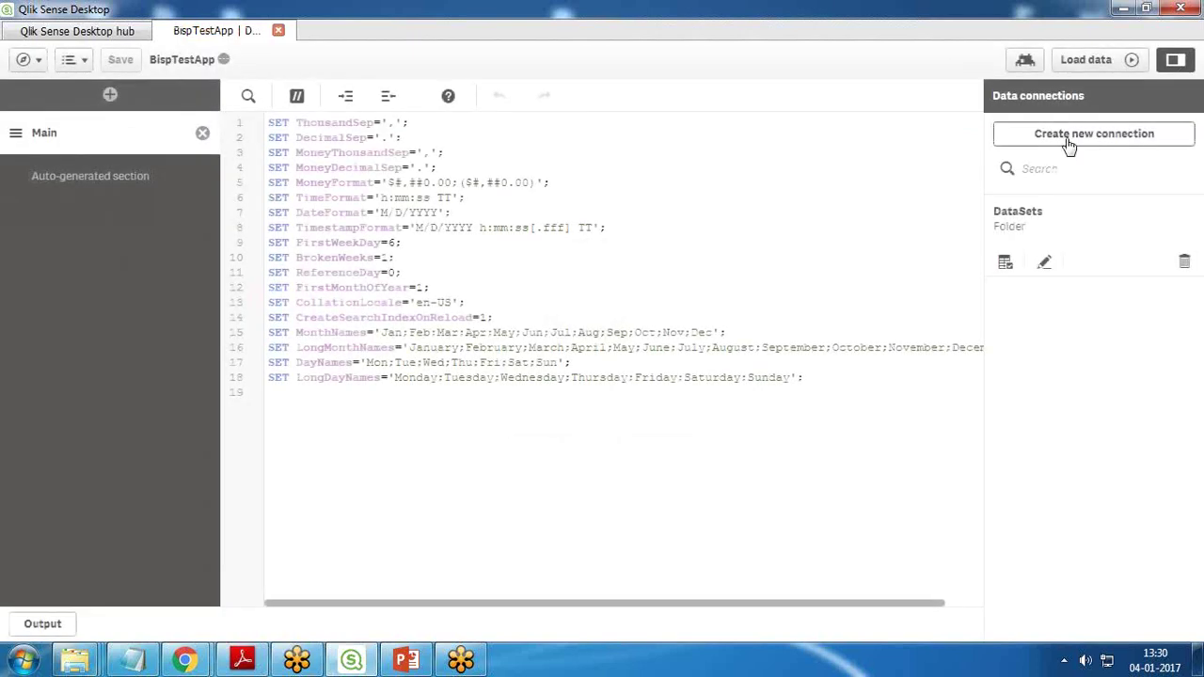
click(1069, 144)
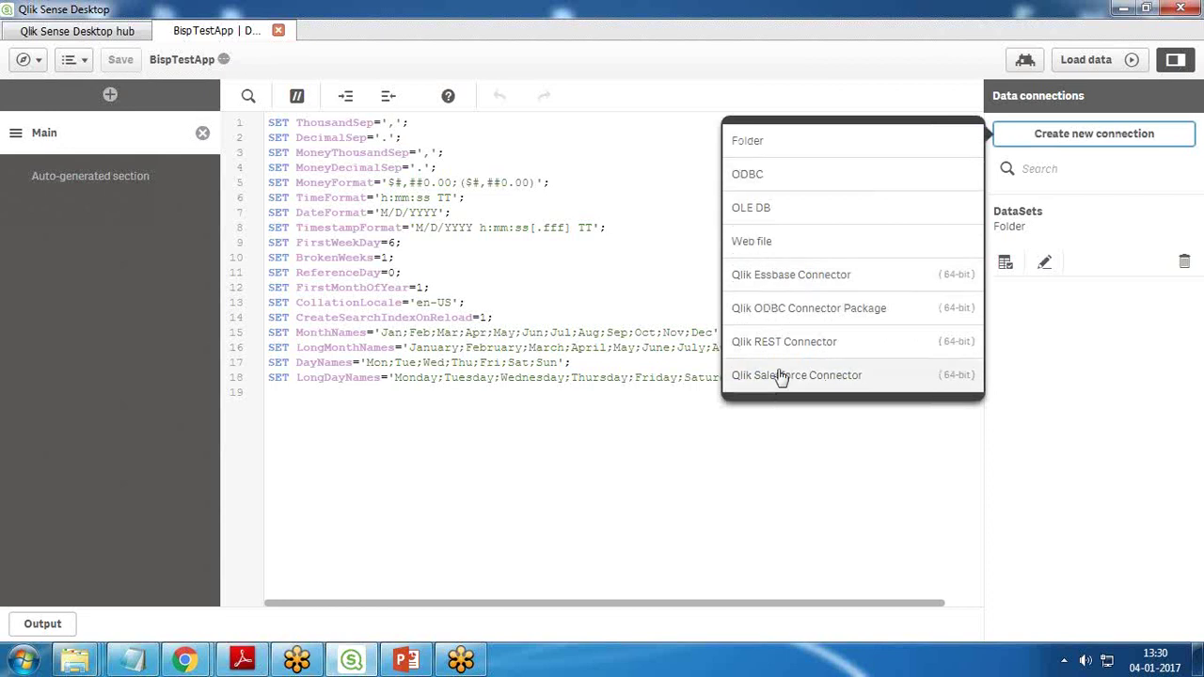
click(753, 465)
Step: Browse the Connect my data connectors in the Add data dialog, then close it
click(73, 59)
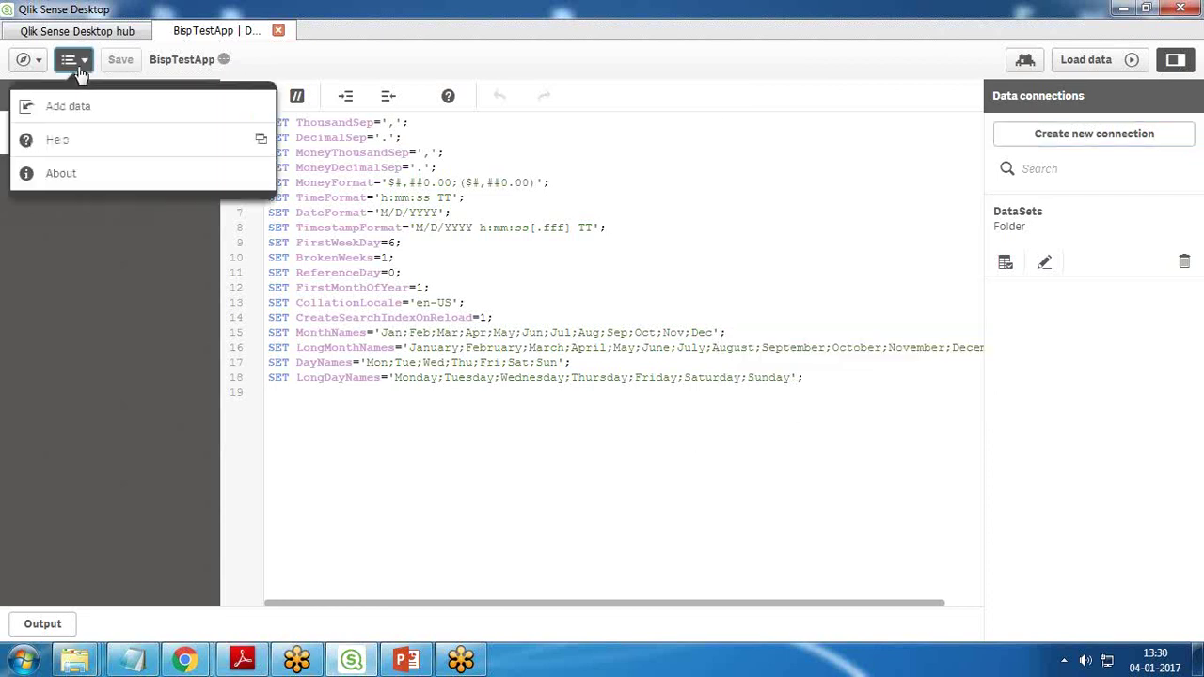
click(84, 110)
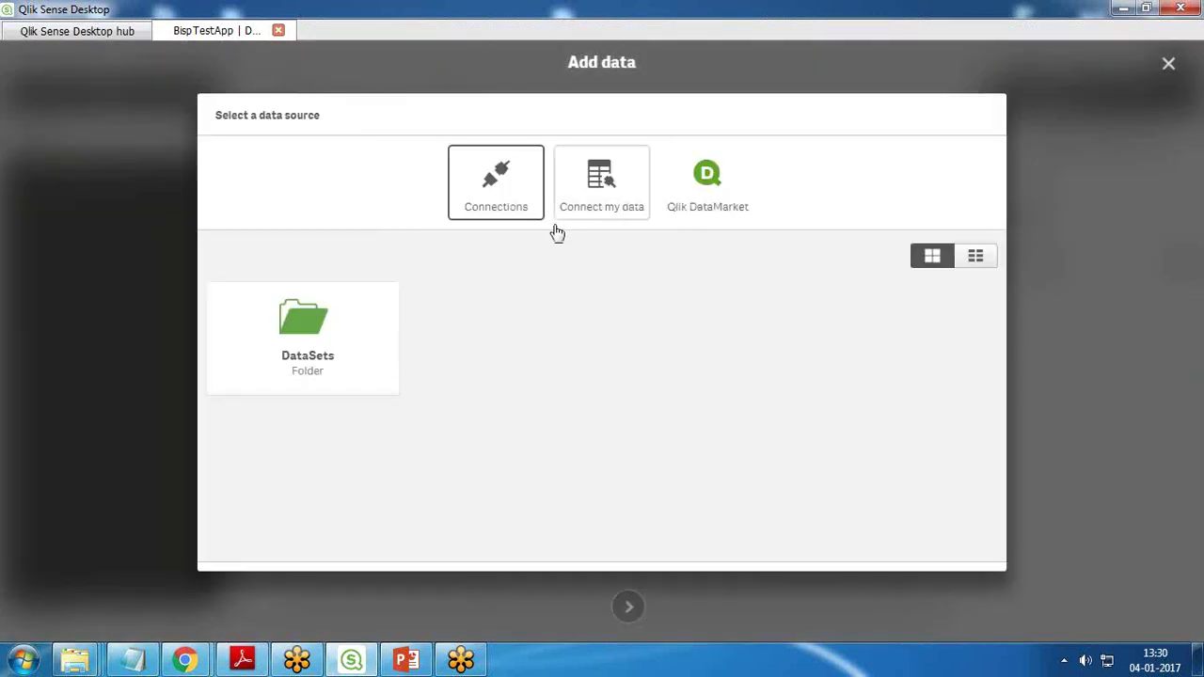
click(621, 179)
scroll(804, 420, down, 2)
scroll(804, 420, up, 2)
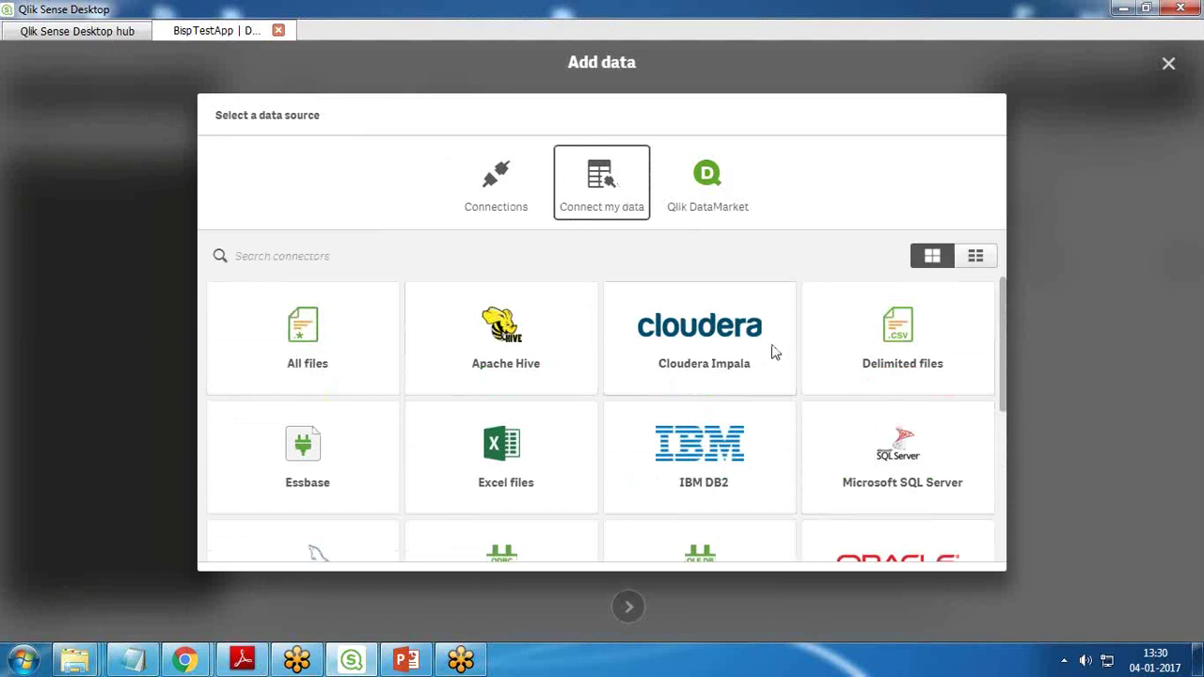
drag(1000, 356, 1004, 458)
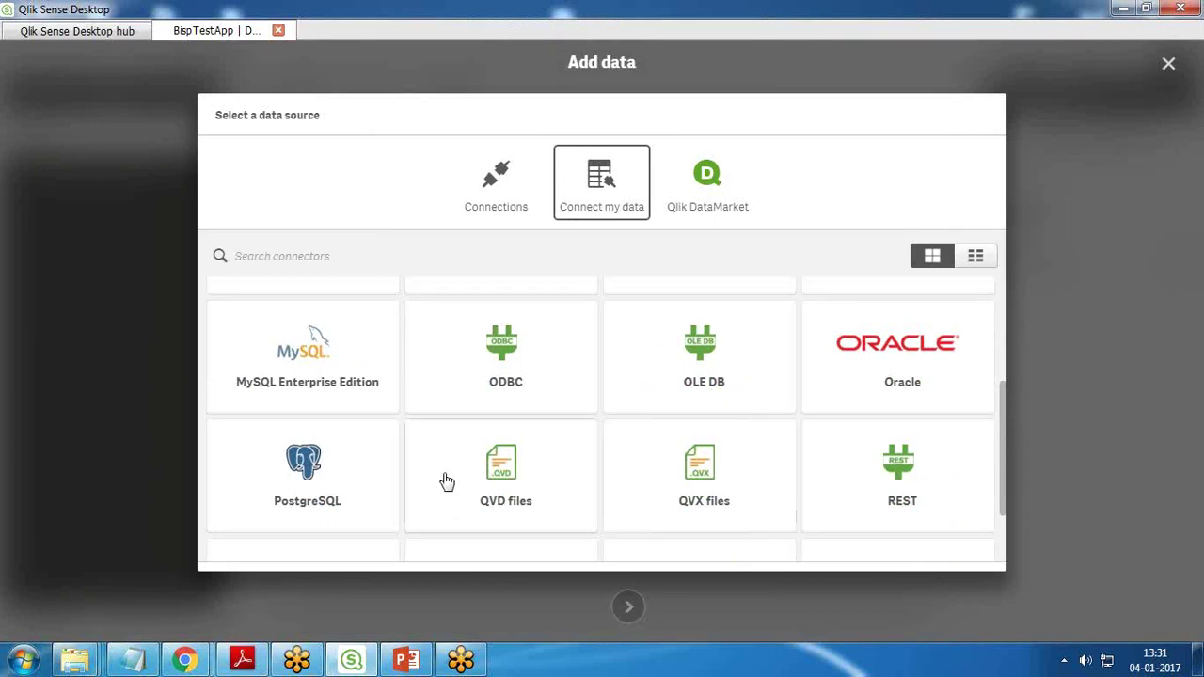
scroll(927, 477, down, 1)
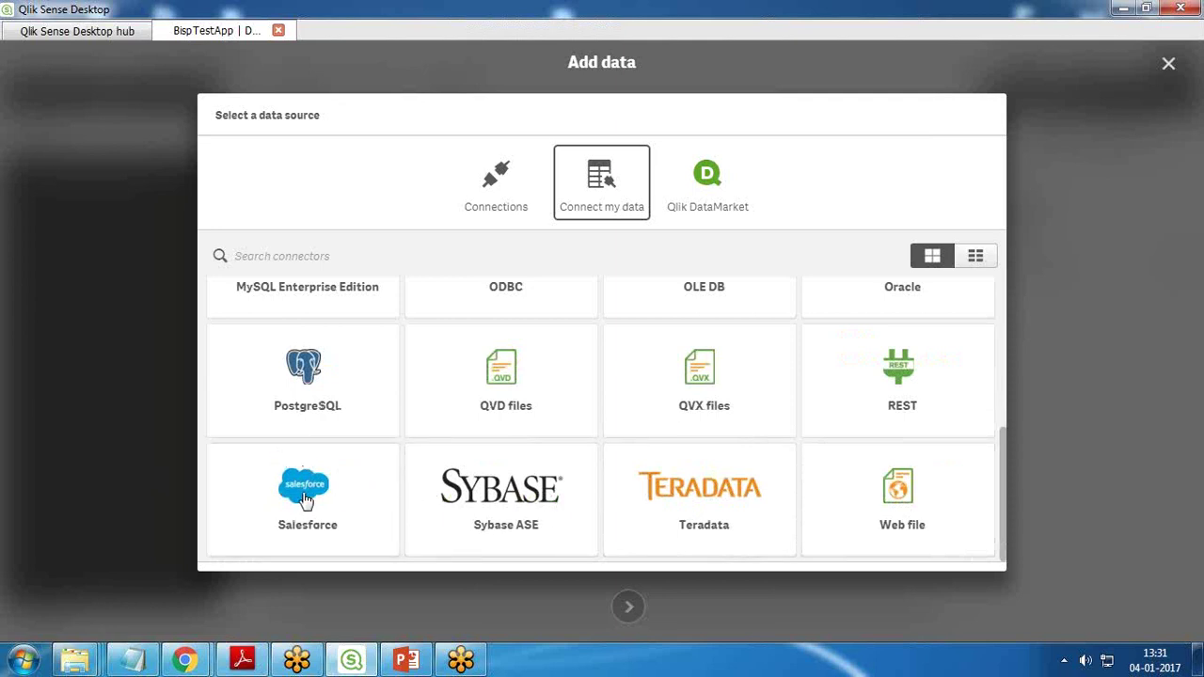
click(1169, 63)
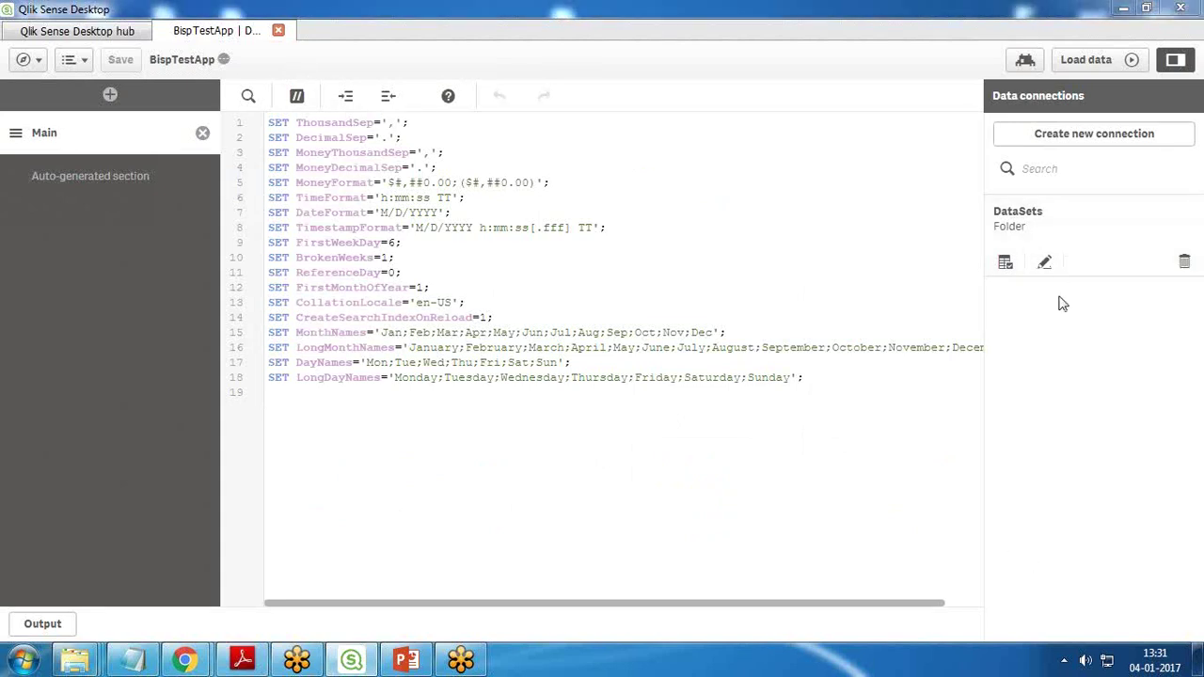
Step: Close BispTestApp to the hub and minimize the Qlik Sense Desktop and DataSet folder windows
click(280, 33)
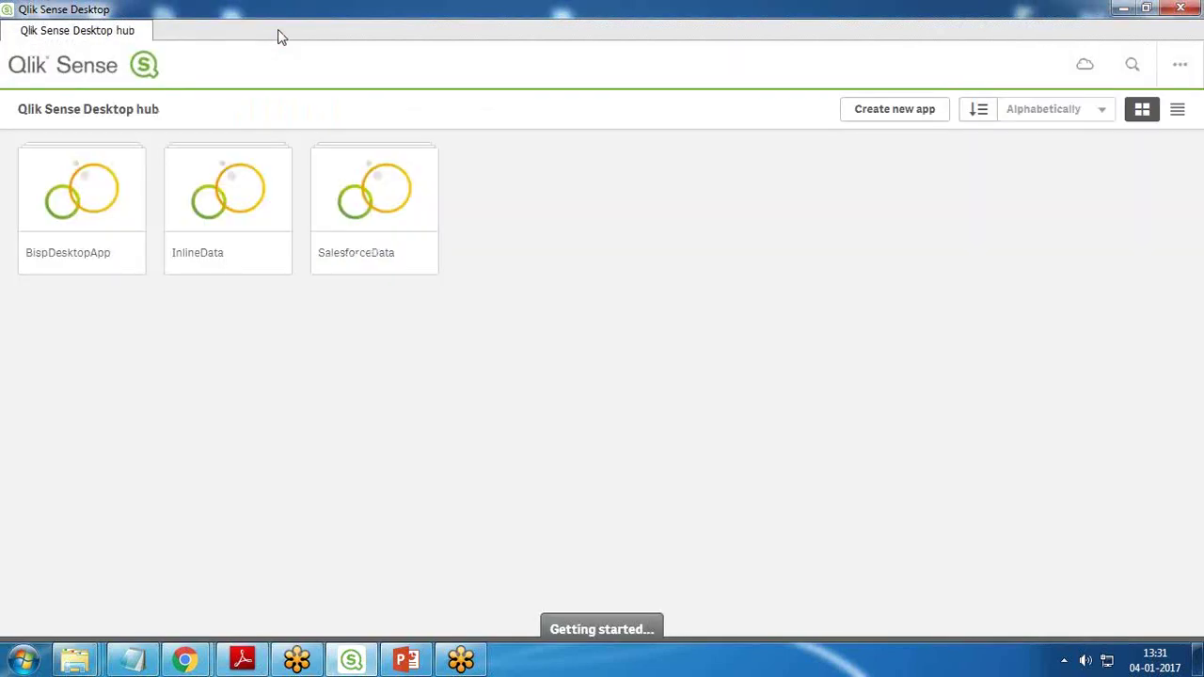
click(1124, 9)
click(1123, 8)
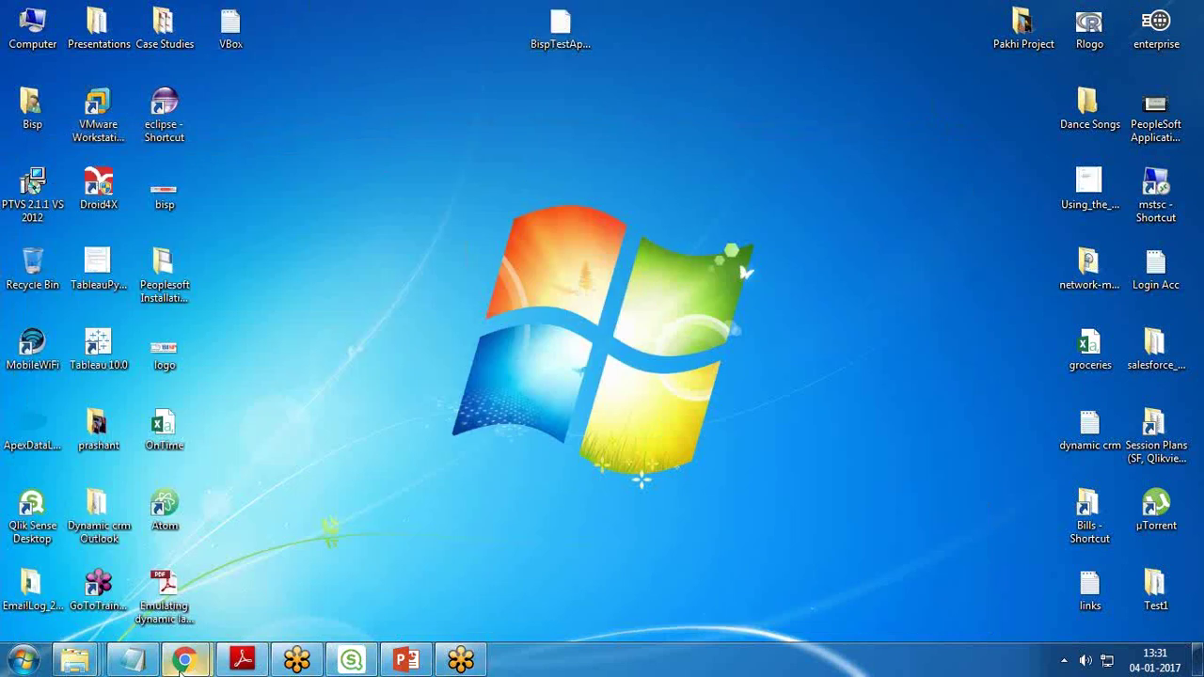
Step: In the Qlik Cloud Hub in Chrome, upload BispTestApp.qvf from the Desktop via New app's Upload an app
mouse_move(183, 664)
click(291, 605)
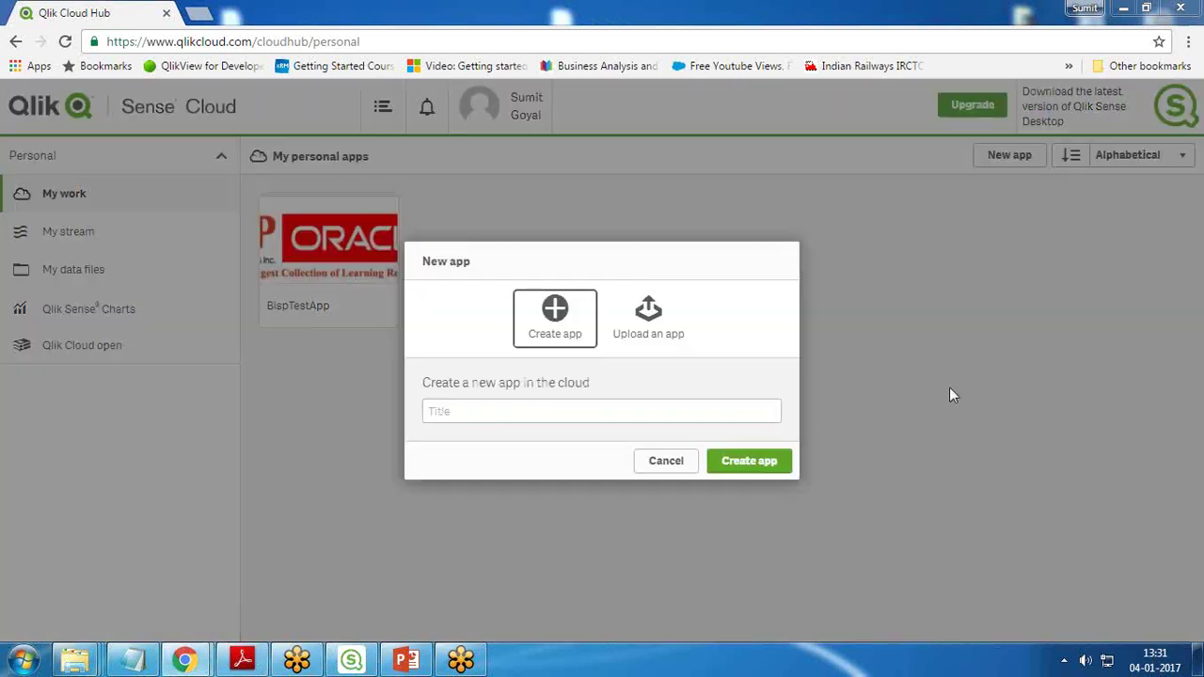
click(647, 460)
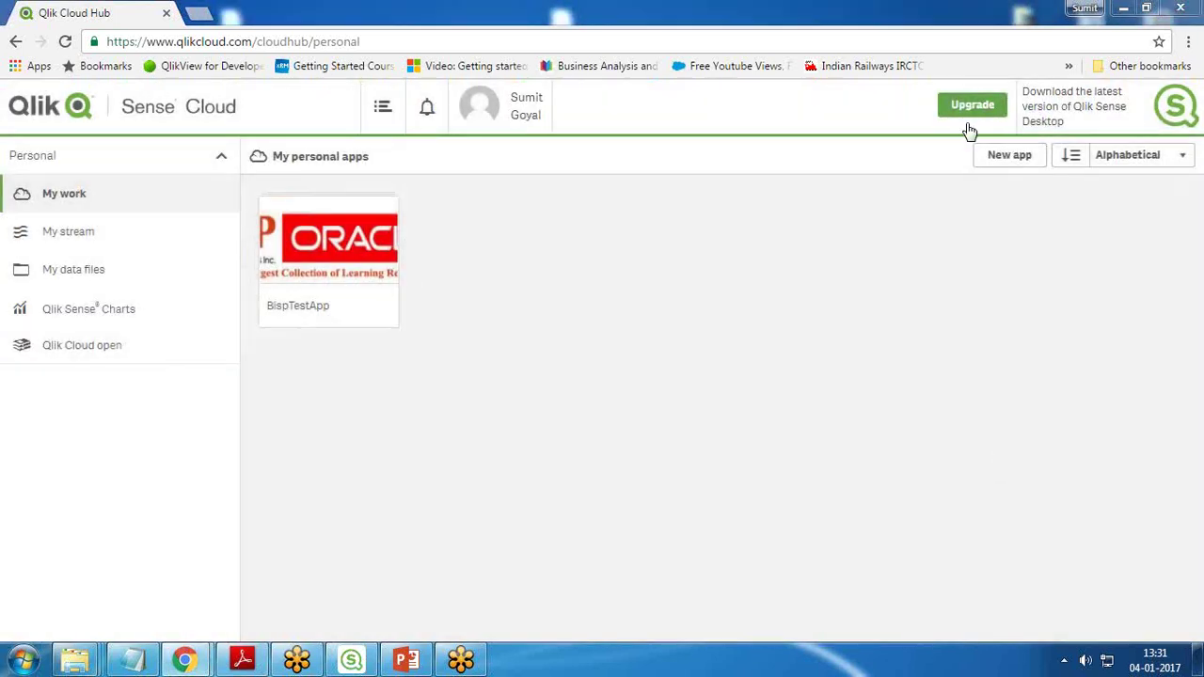
click(1012, 156)
click(651, 327)
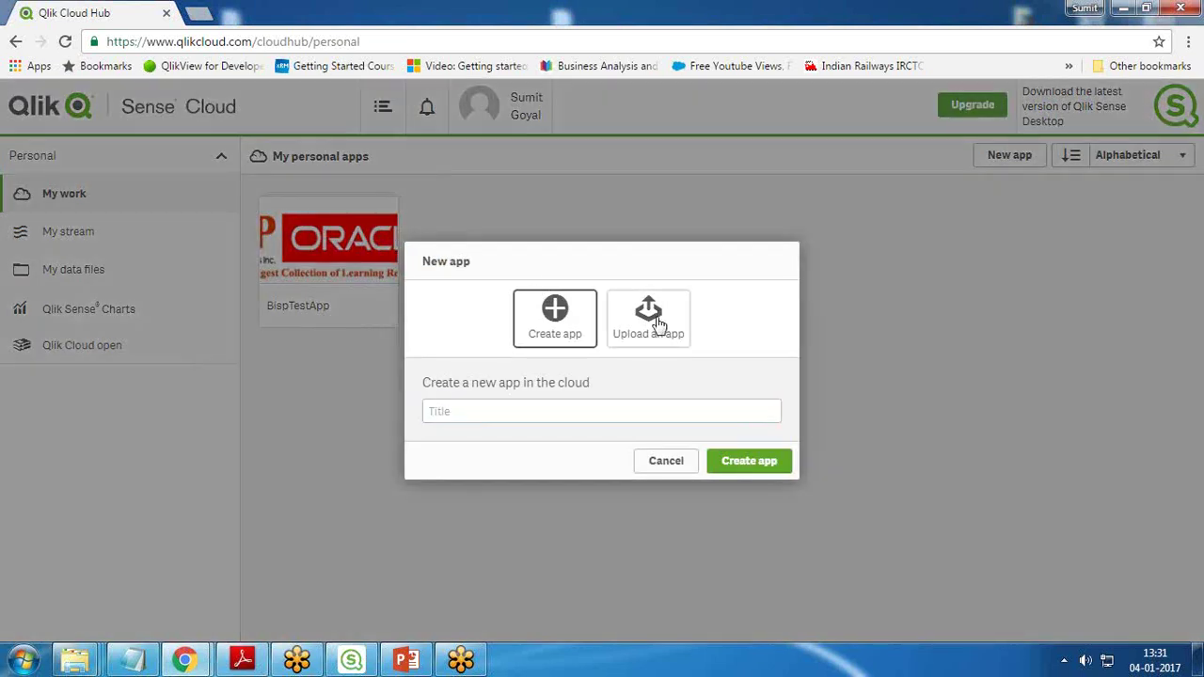
click(620, 417)
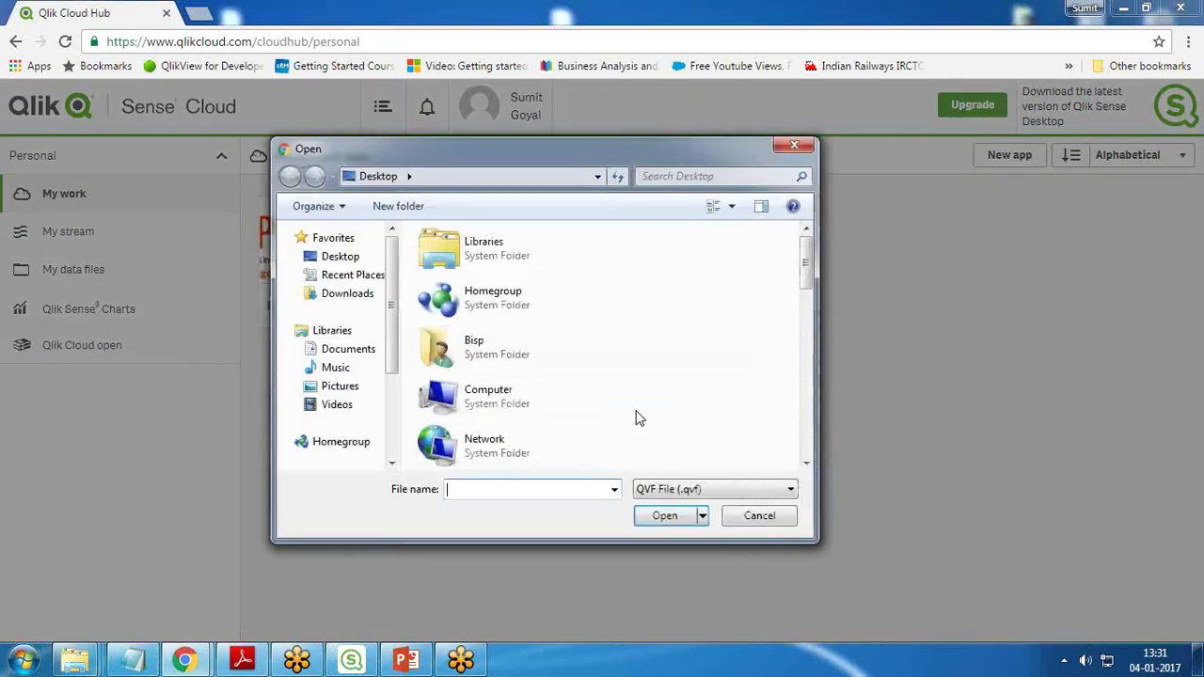
drag(806, 268, 802, 445)
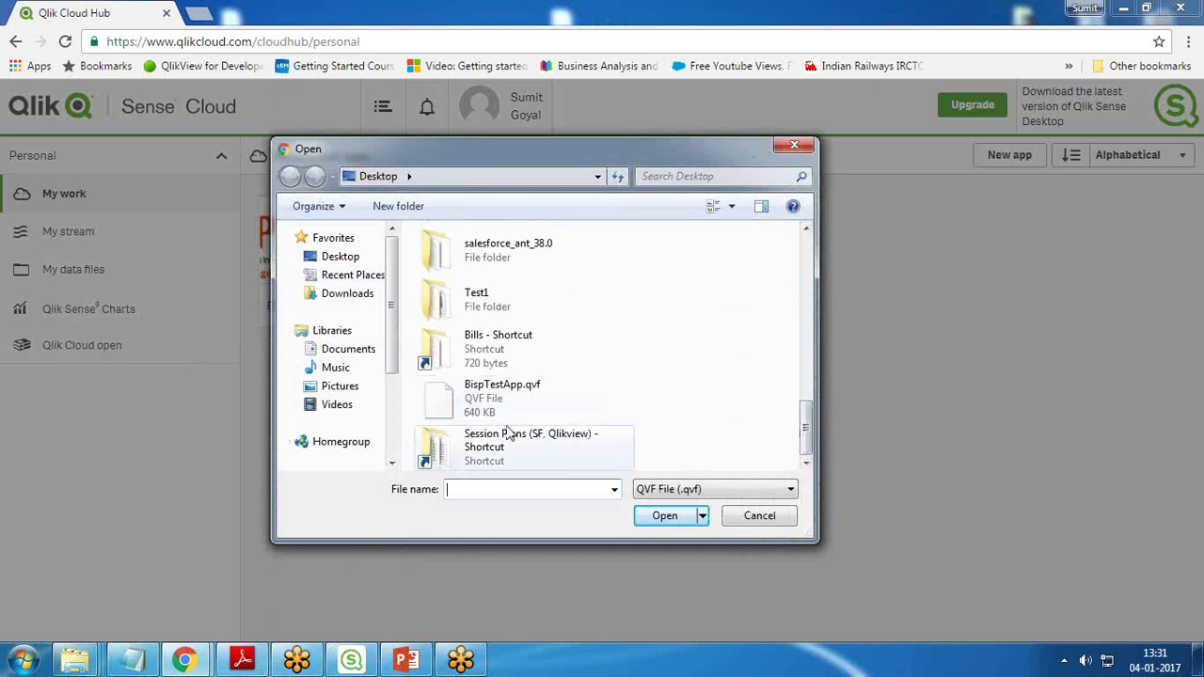
click(503, 394)
click(688, 523)
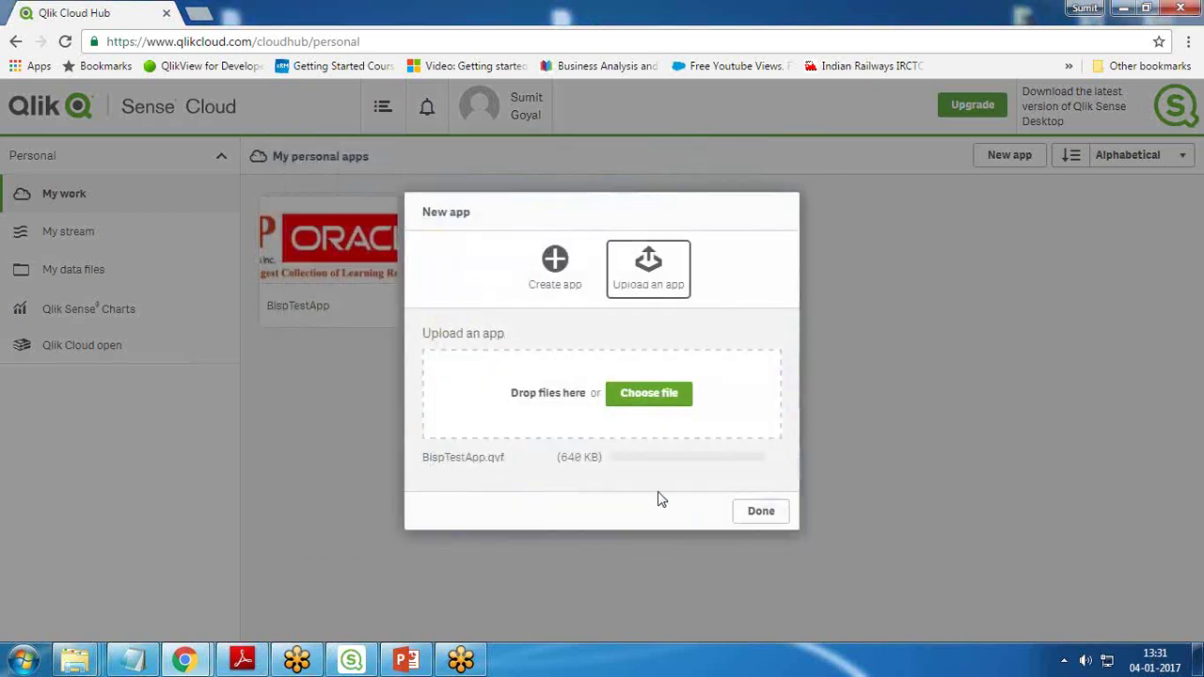